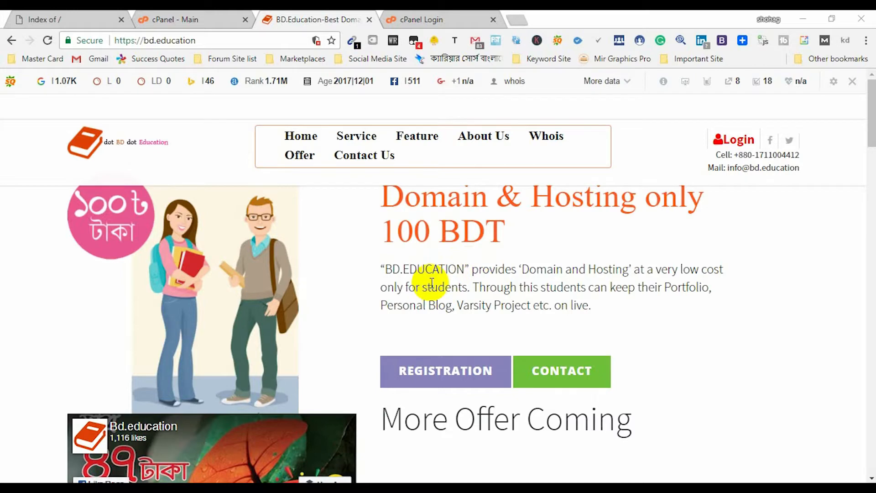
- Close the existing BD.Education tab
scroll(431, 283, "down", 7)
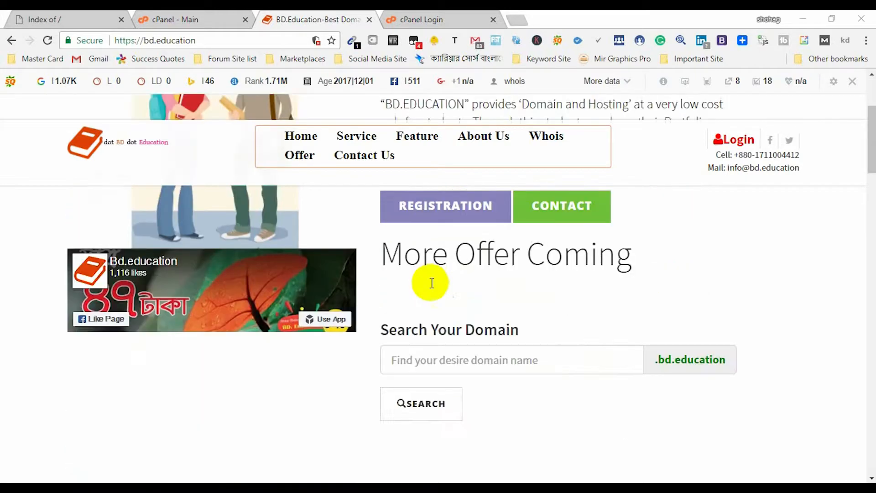
scroll(432, 321, "up", 3)
scroll(434, 327, "up", 4)
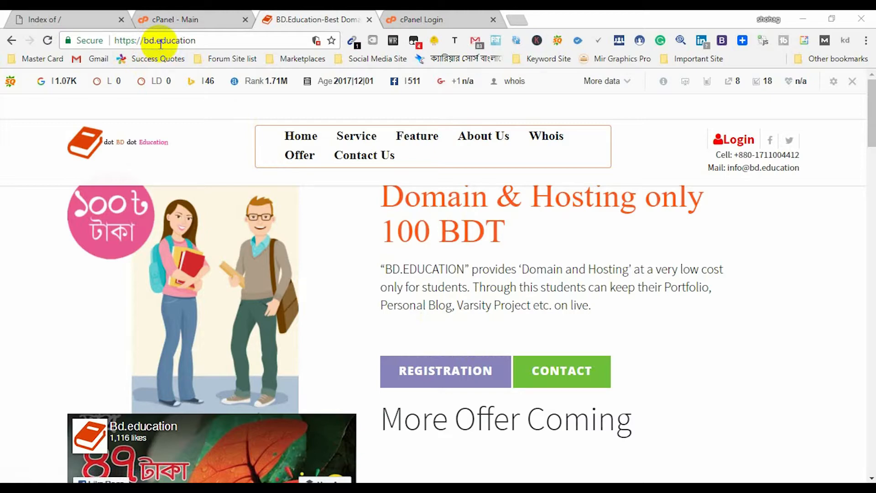
left_click(369, 19)
- Load bd.education in a new tab and focus its .bd.education domain search box
key("ctrl+t")
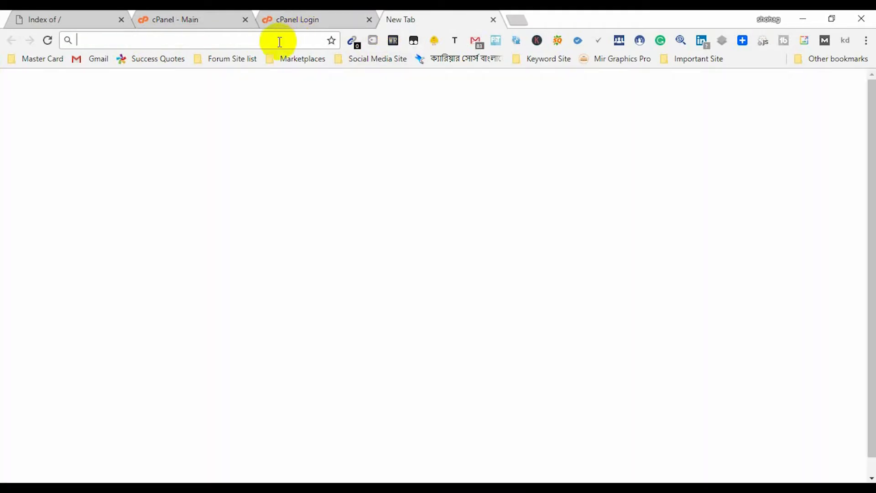
type("bd")
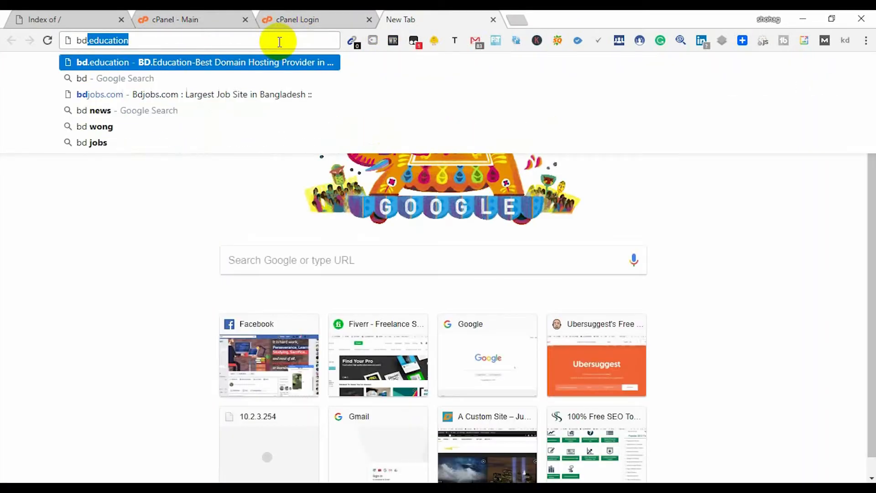
type(".education")
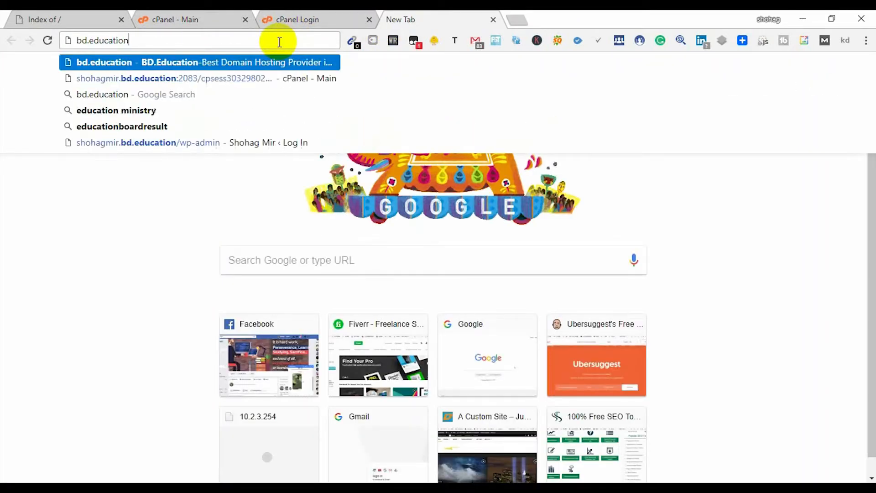
key("Return")
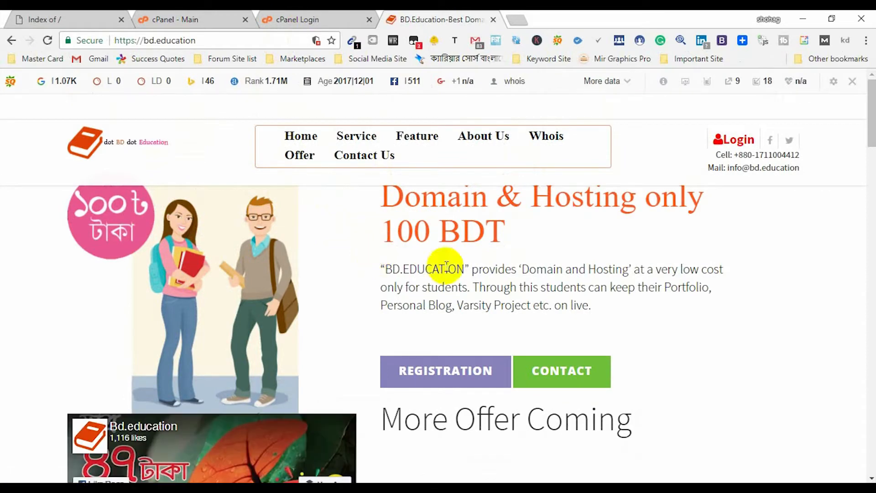
scroll(457, 278, "down", 4)
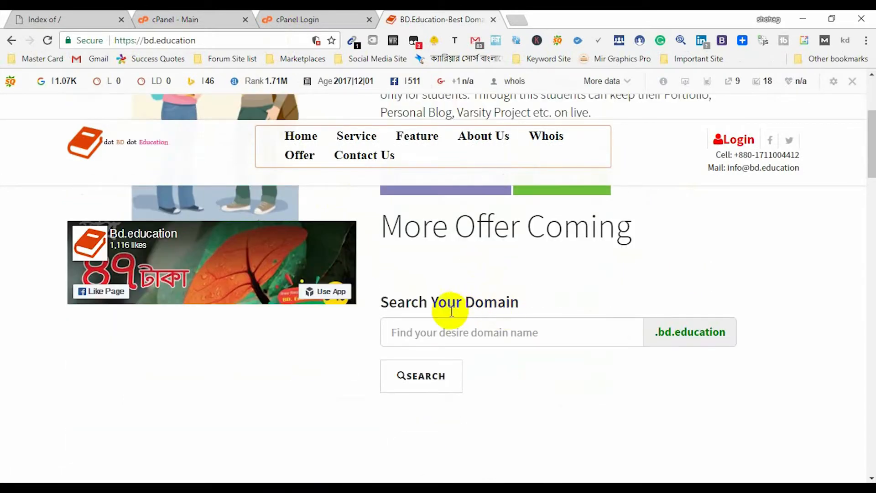
left_click(515, 332)
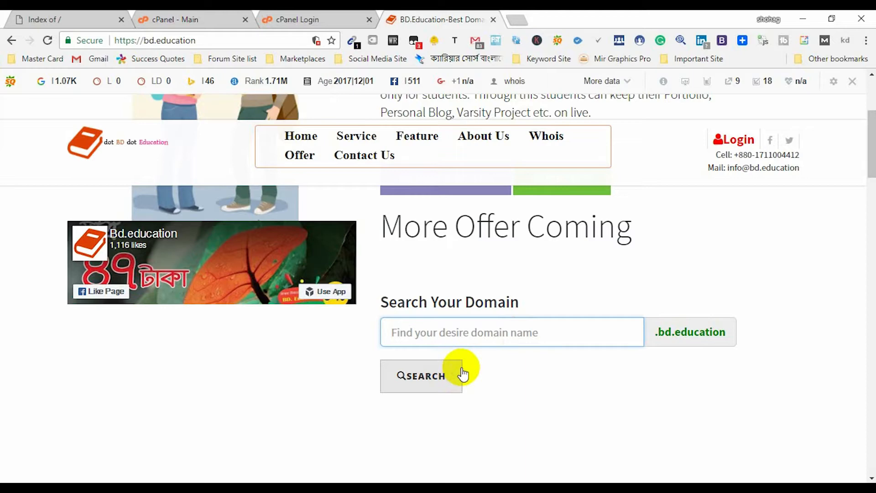
scroll(470, 367, "up", 4)
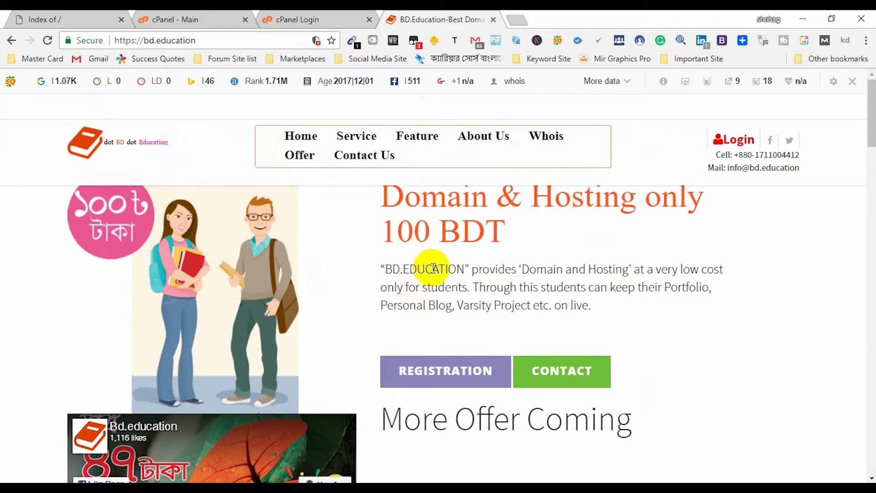
- Switch to the shohagmir.bd.education Index of / tab and select its full address
left_click(73, 19)
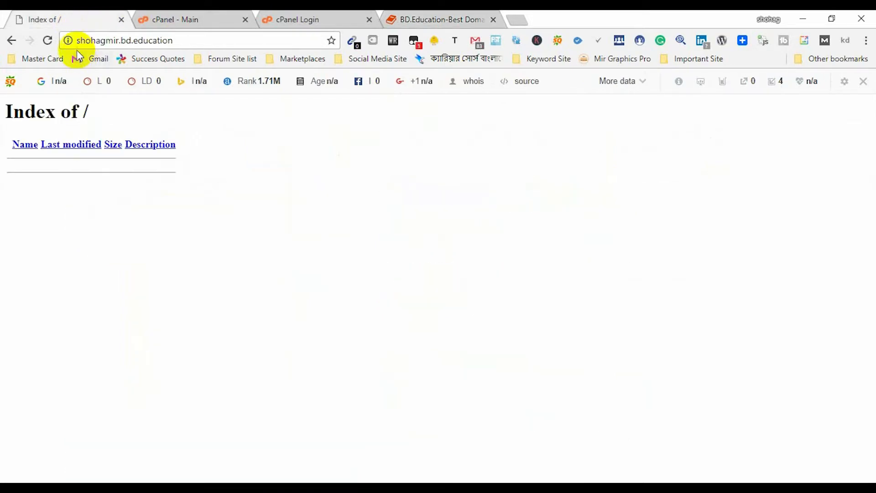
left_click_drag(78, 40, 178, 41)
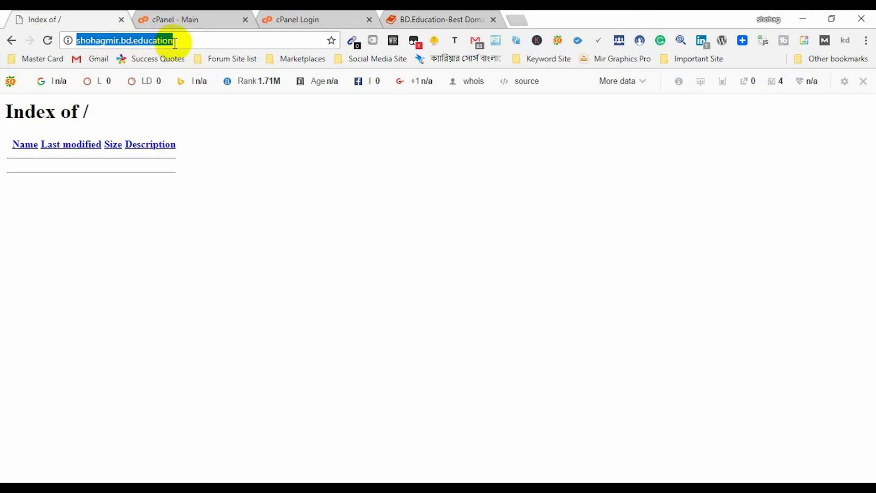
left_click(182, 42)
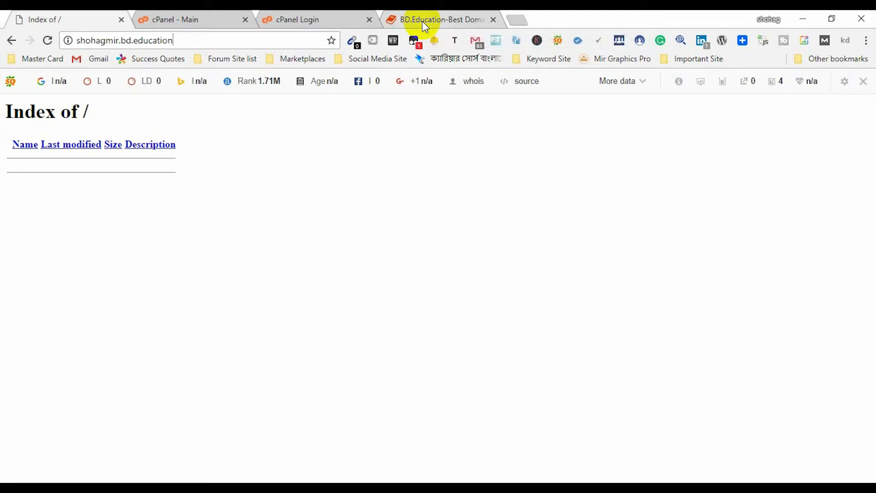
- Check the cPanel login page's address and saved usernames, then close it for the cPanel - Main tab
left_click(322, 20)
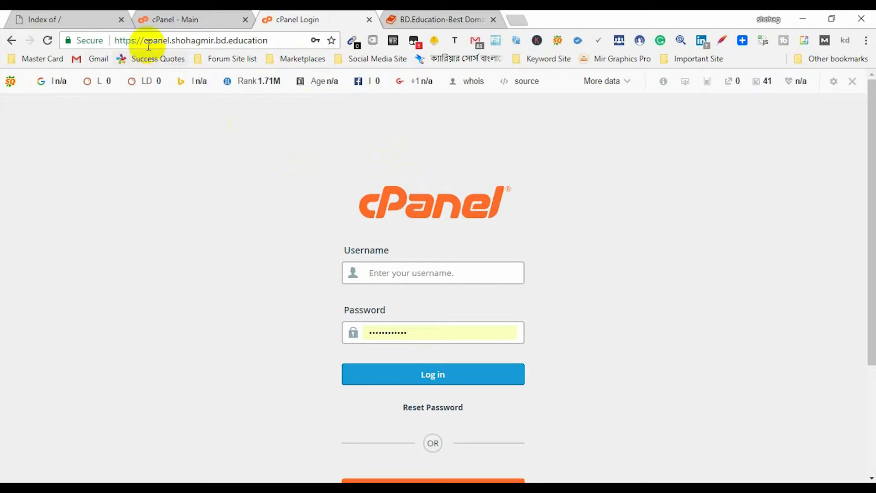
left_click_drag(144, 40, 276, 43)
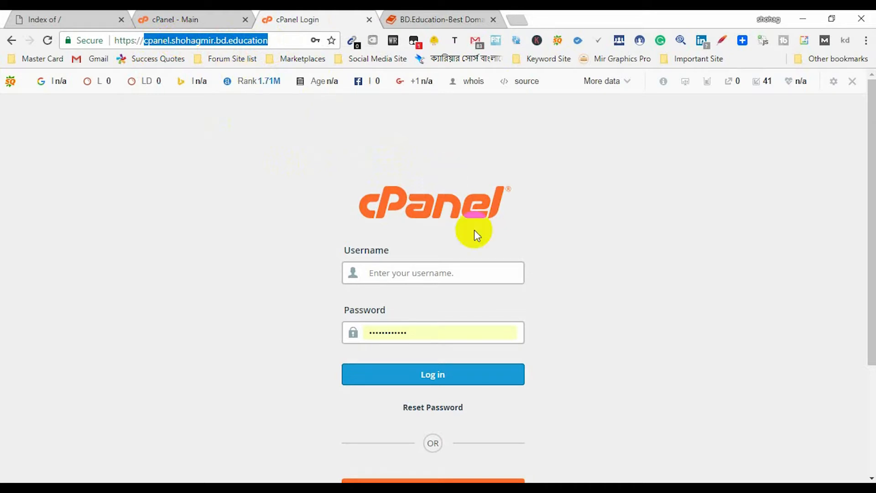
left_click(395, 273)
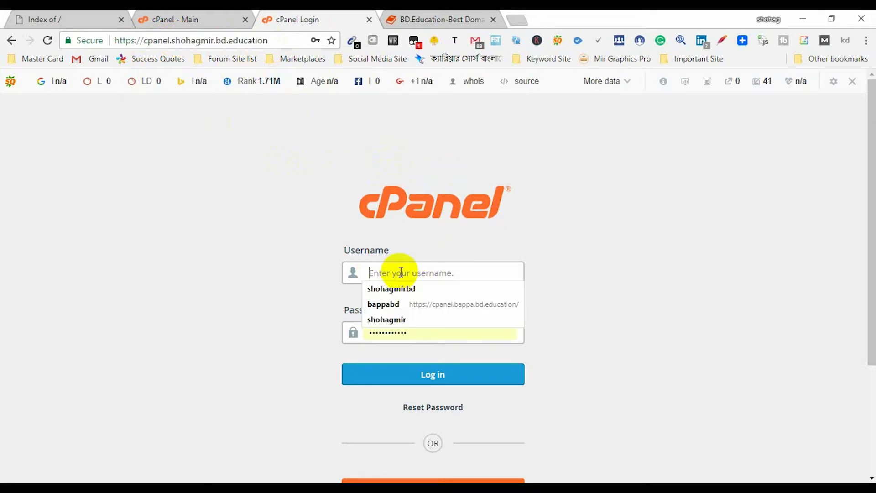
left_click(418, 340)
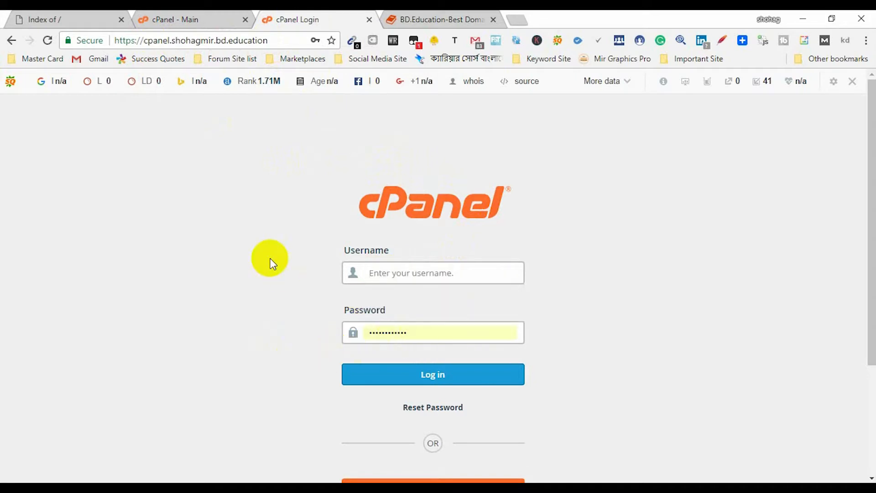
left_click(370, 20)
left_click(165, 19)
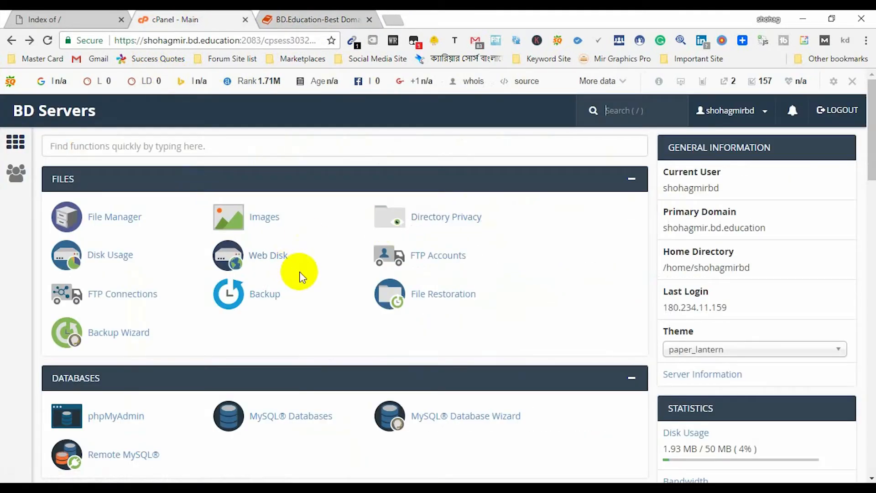
scroll(274, 292, "down", 4)
scroll(252, 315, "up", 4)
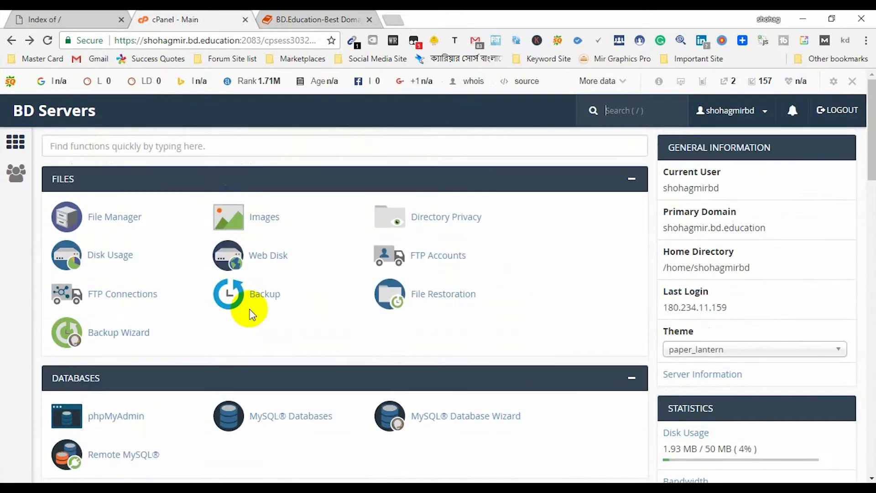
scroll(248, 305, "down", 1)
scroll(237, 306, "down", 5)
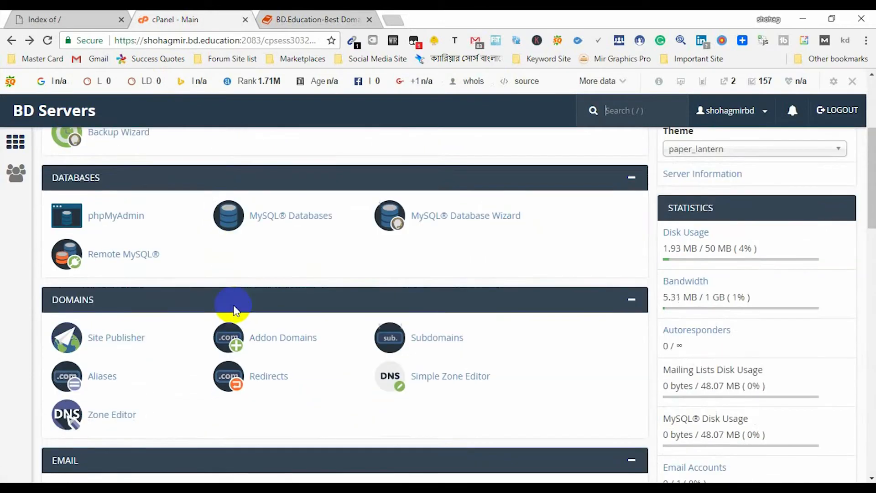
scroll(77, 406, "down", 9)
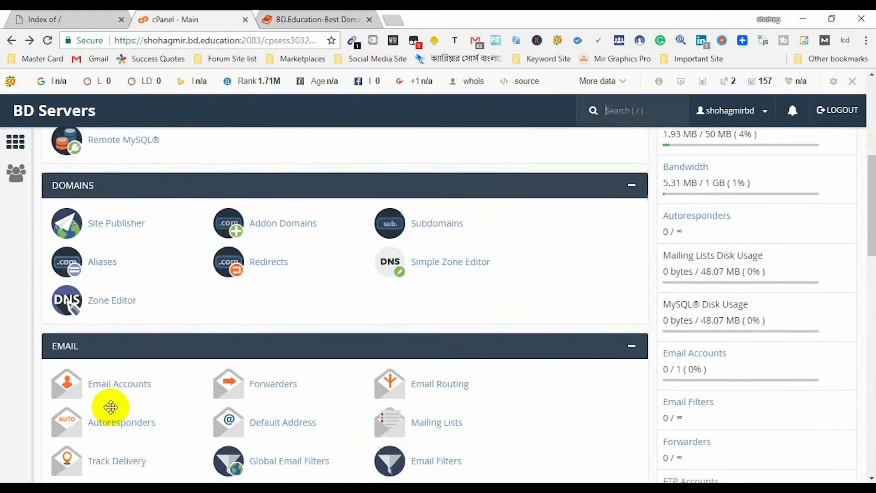
scroll(96, 372, "down", 7)
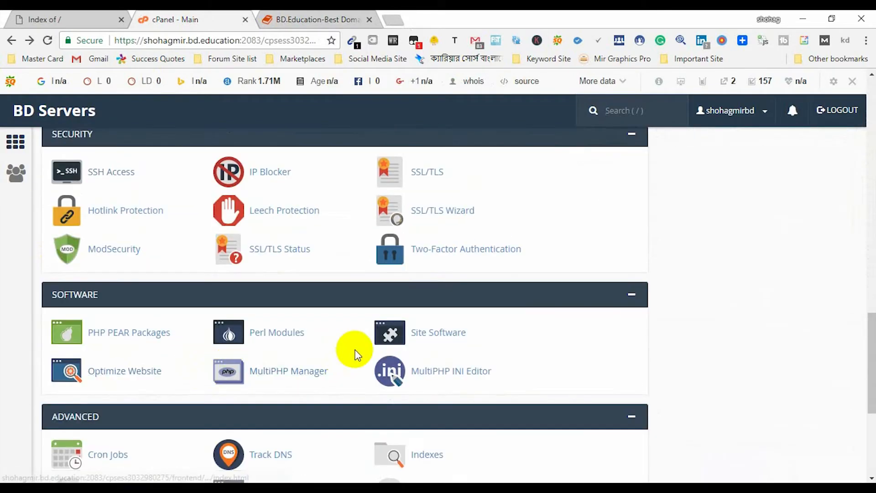
scroll(354, 349, "up", 15)
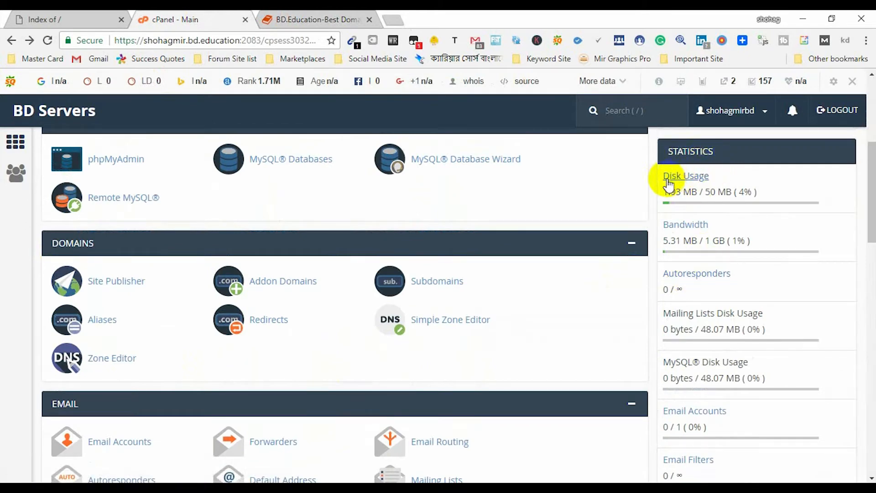
double_click(711, 192)
scroll(696, 208, "up", 1)
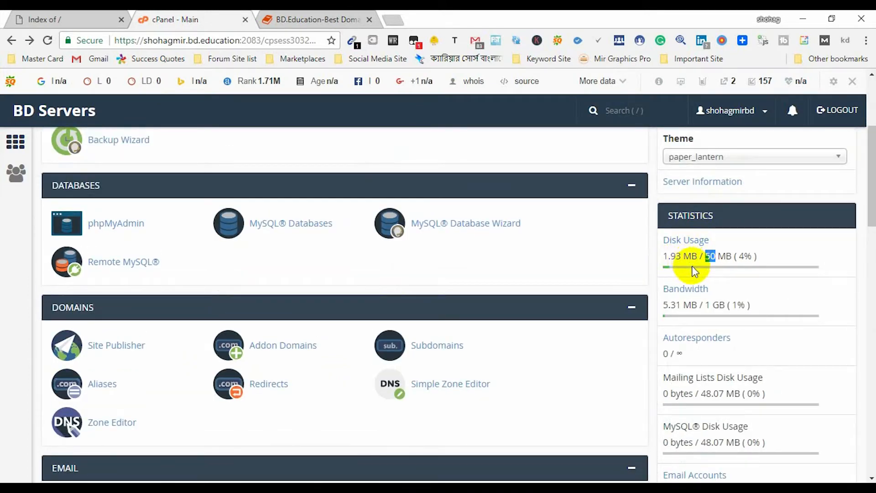
double_click(745, 257)
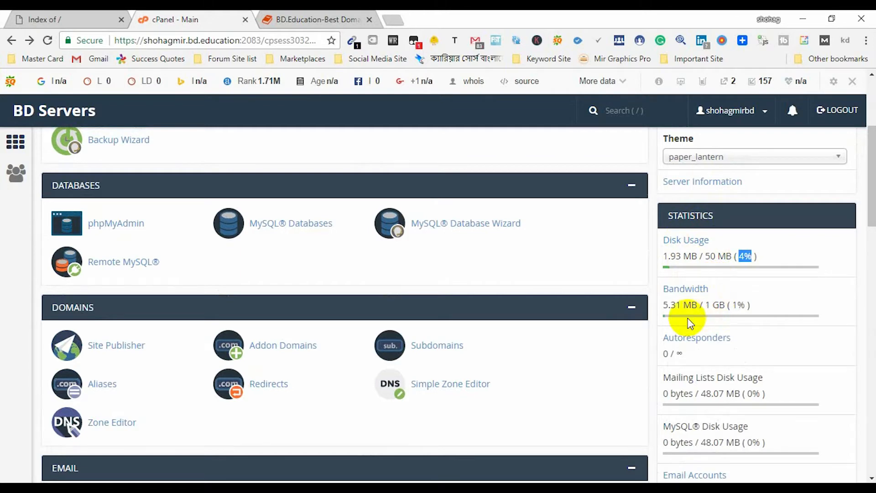
scroll(703, 319, "down", 2)
scroll(749, 263, "up", 6)
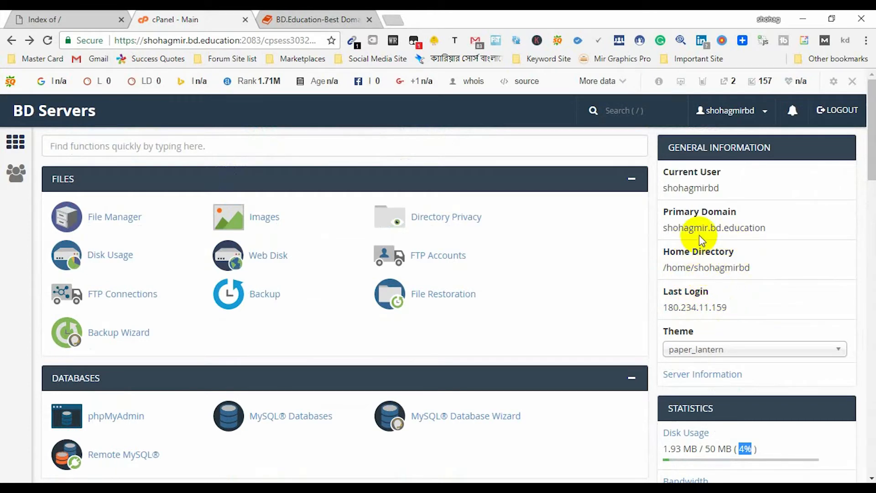
scroll(717, 249, "down", 3)
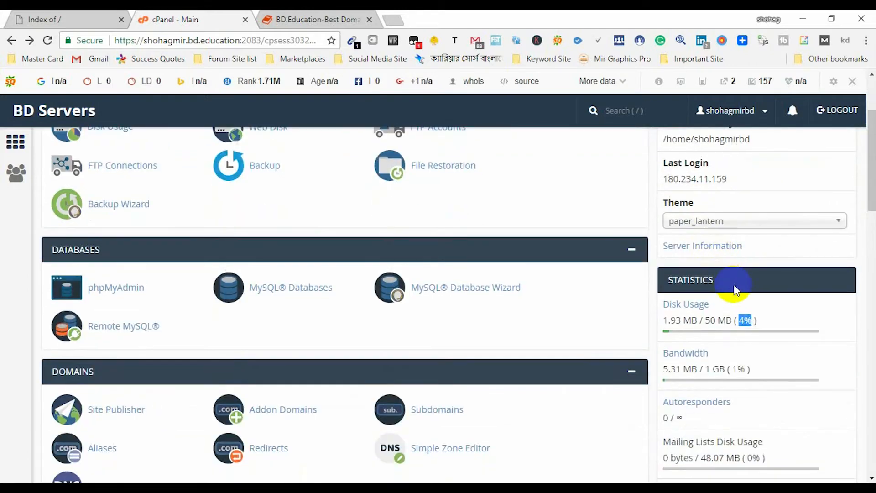
scroll(736, 340, "down", 3)
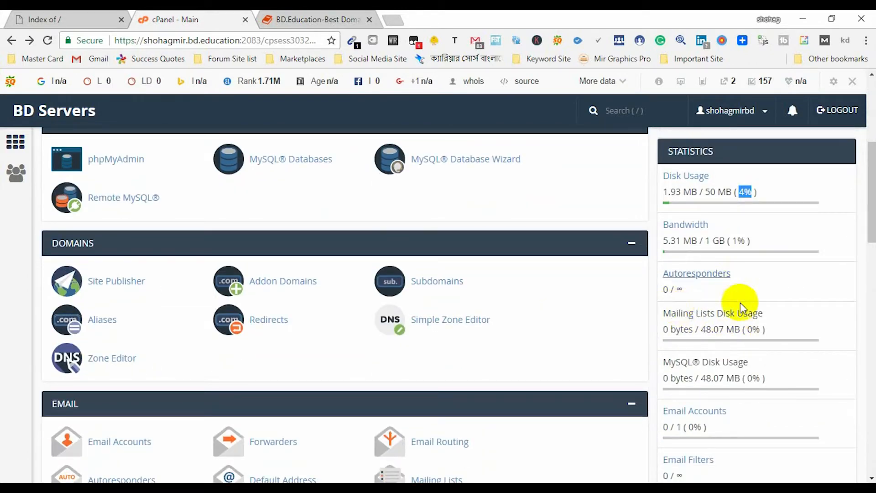
scroll(733, 333, "down", 3)
scroll(735, 340, "up", 1)
scroll(734, 338, "up", 8)
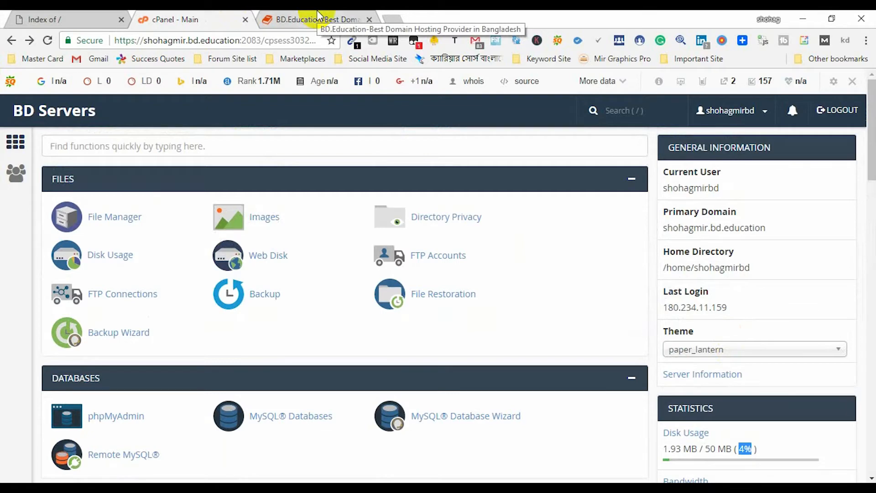
- Close the BD.Education hosting tab and scroll the cPanel home down to the Software tools
left_click(318, 13)
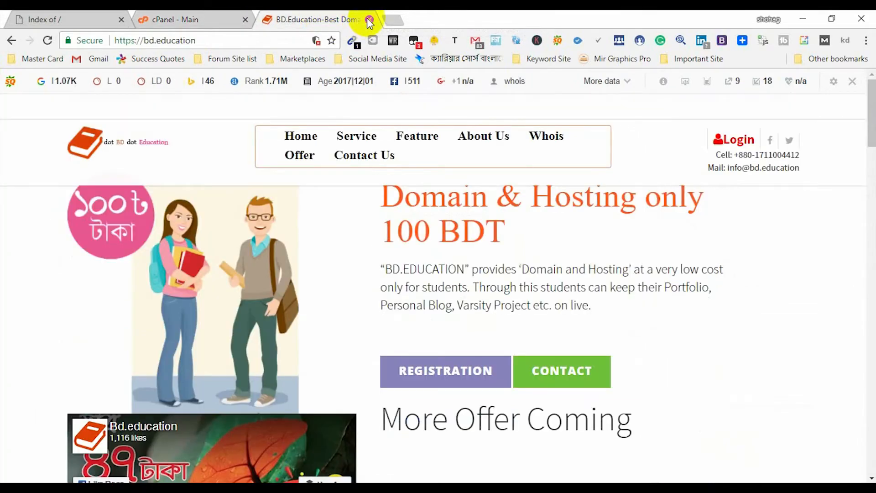
left_click(370, 19)
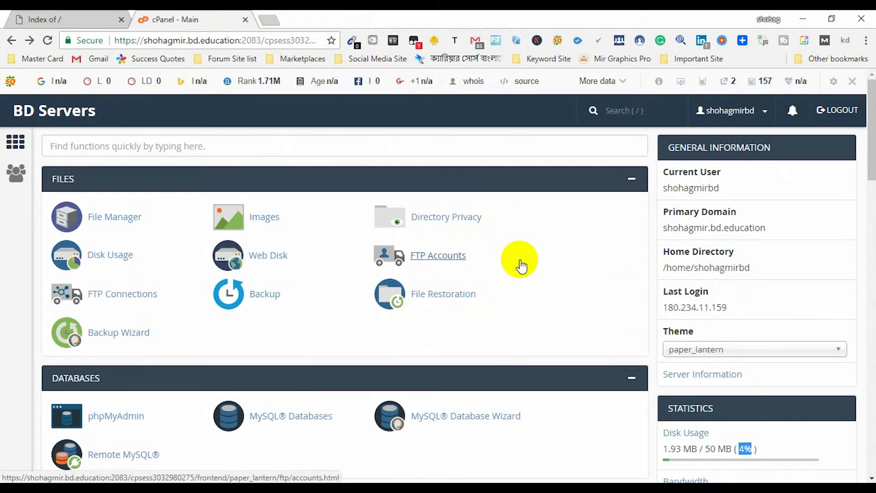
scroll(520, 266, "down", 3)
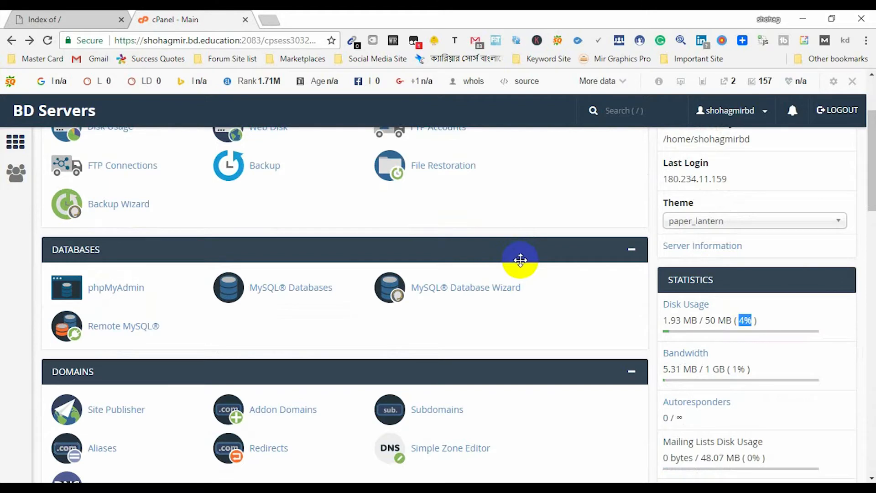
scroll(522, 263, "up", 3)
scroll(219, 298, "down", 5)
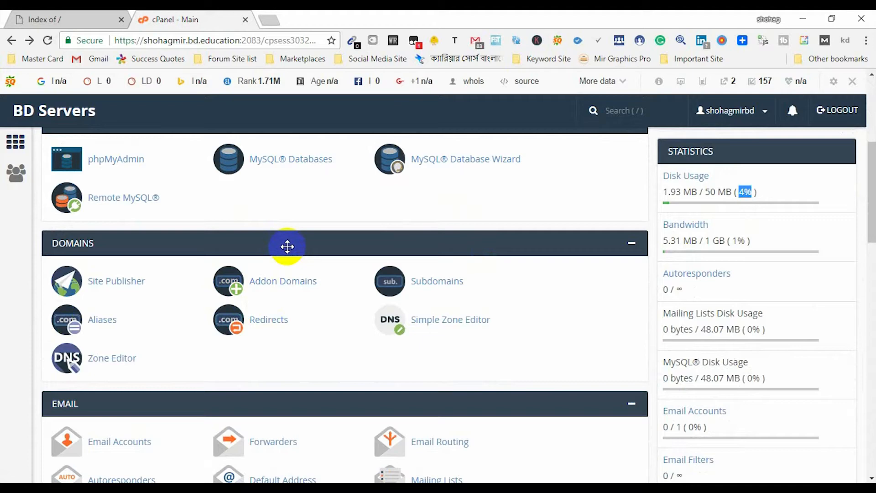
scroll(287, 247, "down", 3)
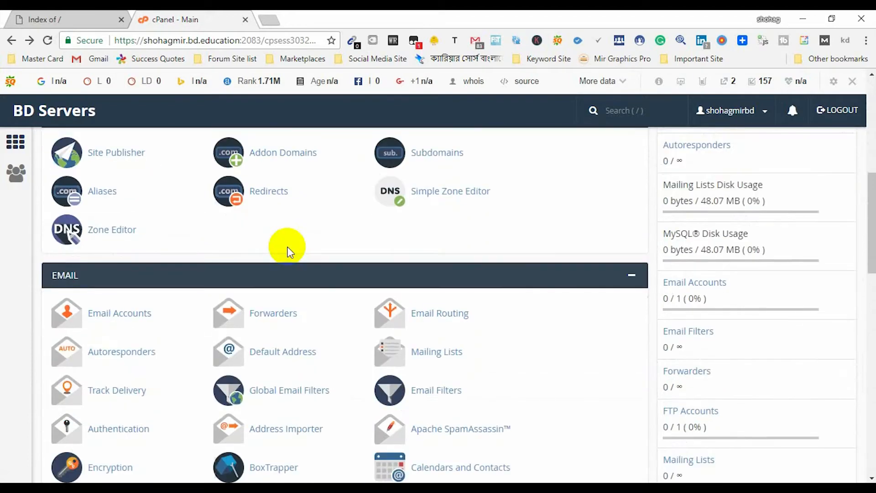
scroll(315, 270, "down", 4)
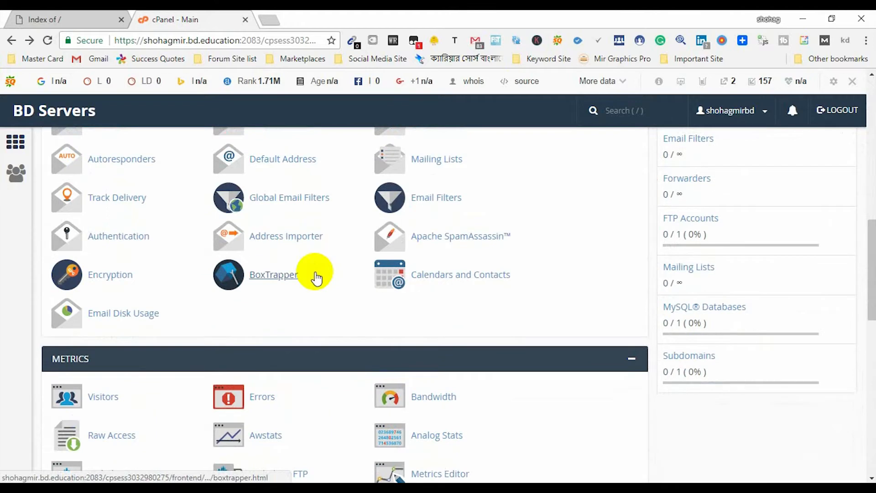
scroll(315, 276, "down", 5)
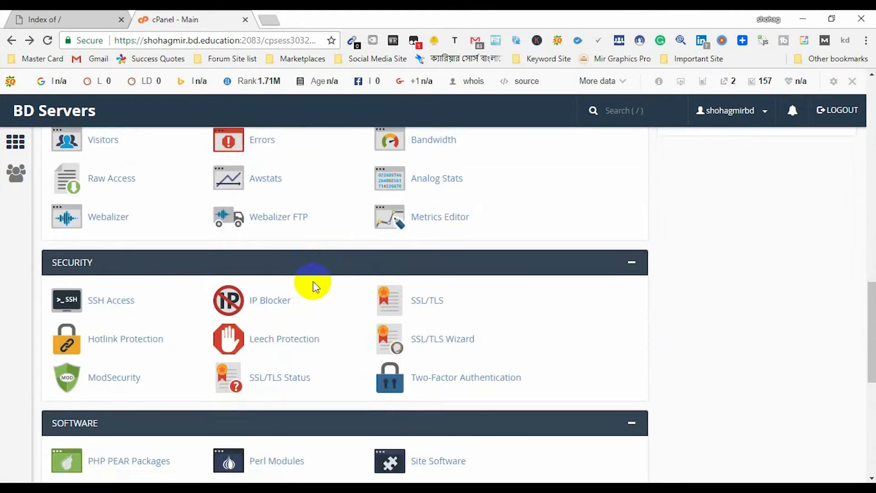
scroll(313, 282, "down", 3)
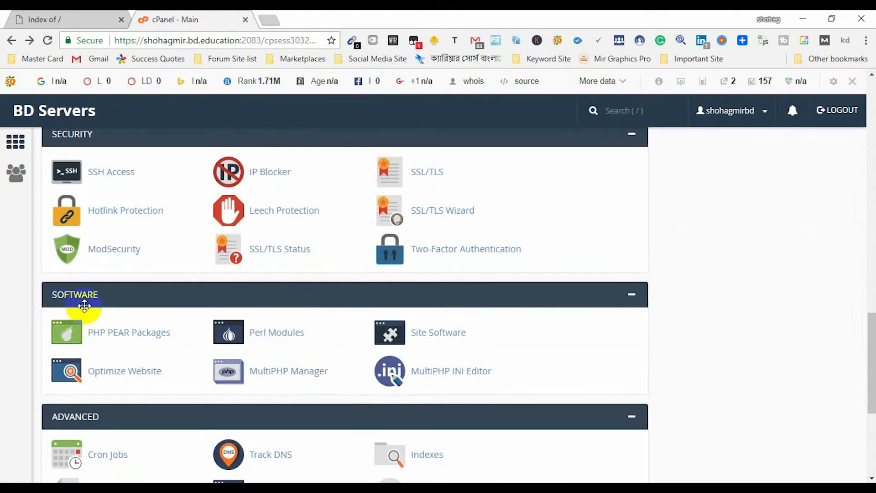
- Open Site Software, then the WordPress (legacy) installer under Blogs
left_click(438, 334)
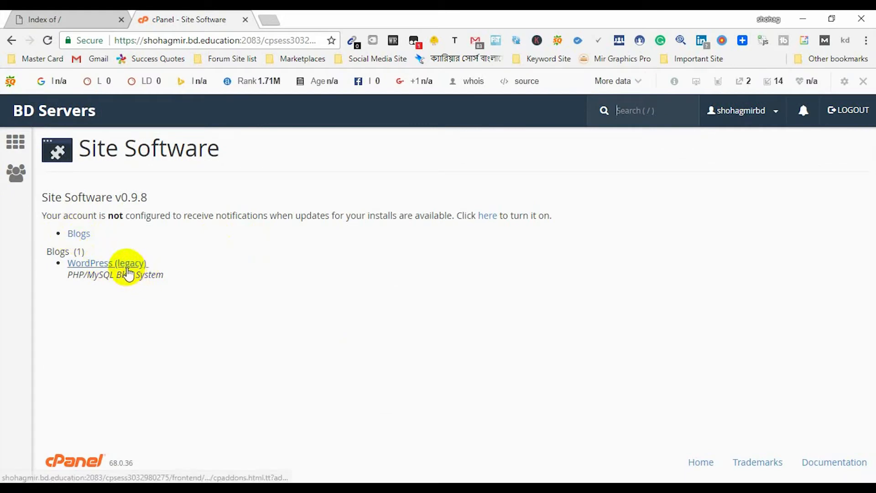
left_click(122, 264)
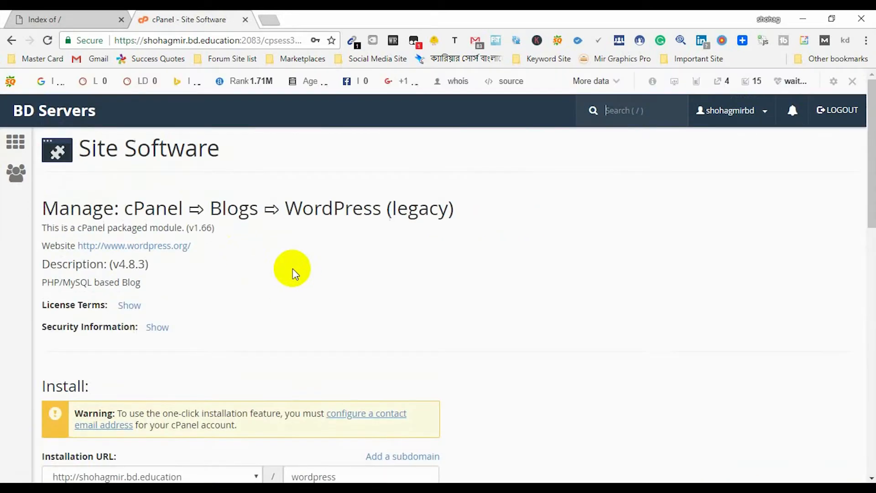
scroll(292, 274, "down", 3)
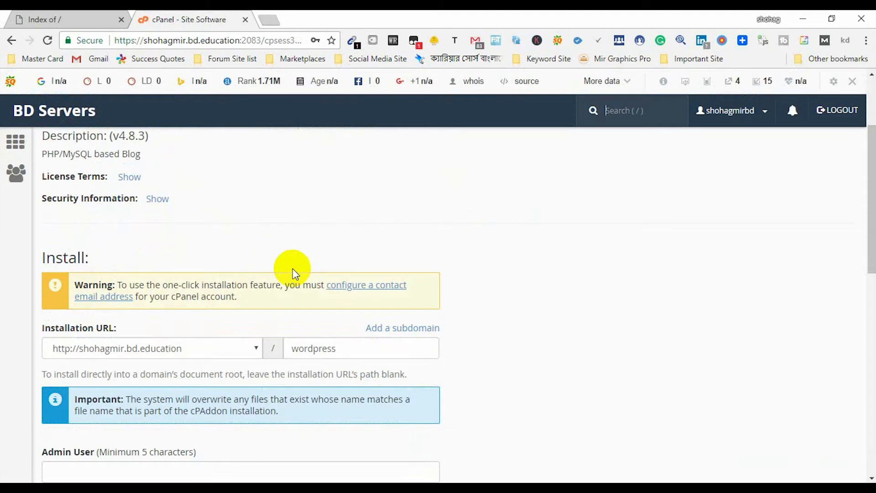
scroll(293, 274, "down", 1)
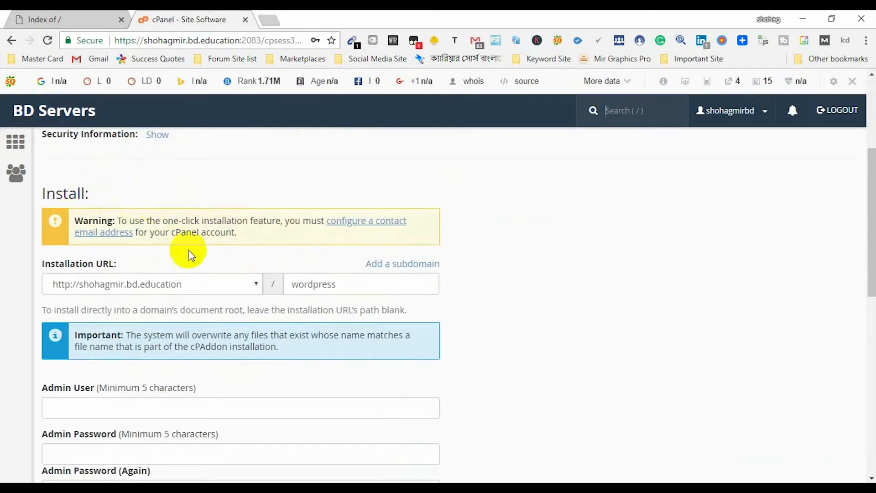
left_click(153, 283)
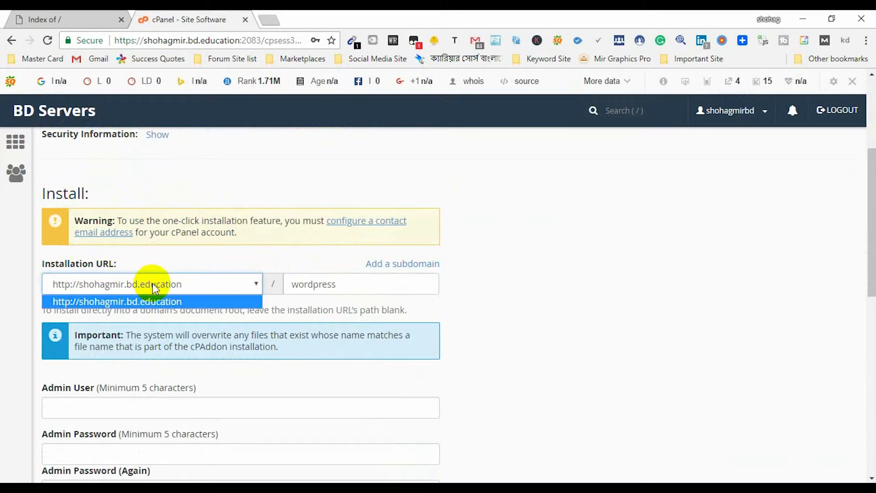
left_click(153, 283)
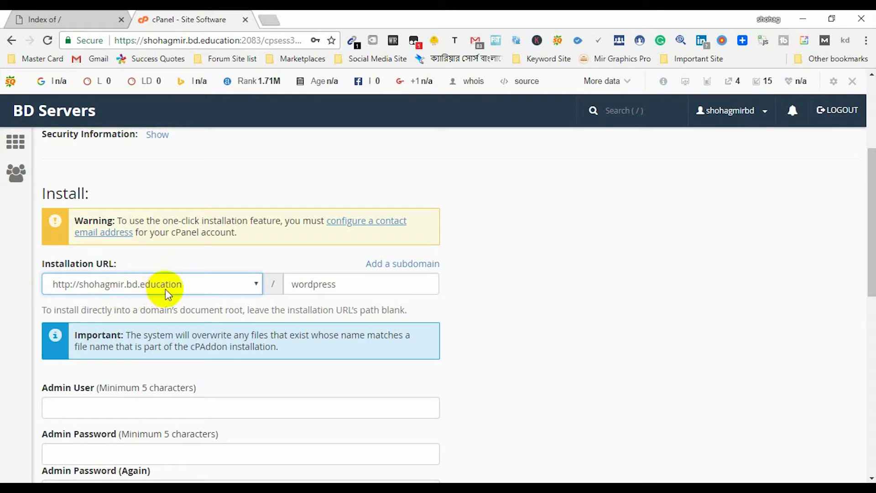
left_click(255, 284)
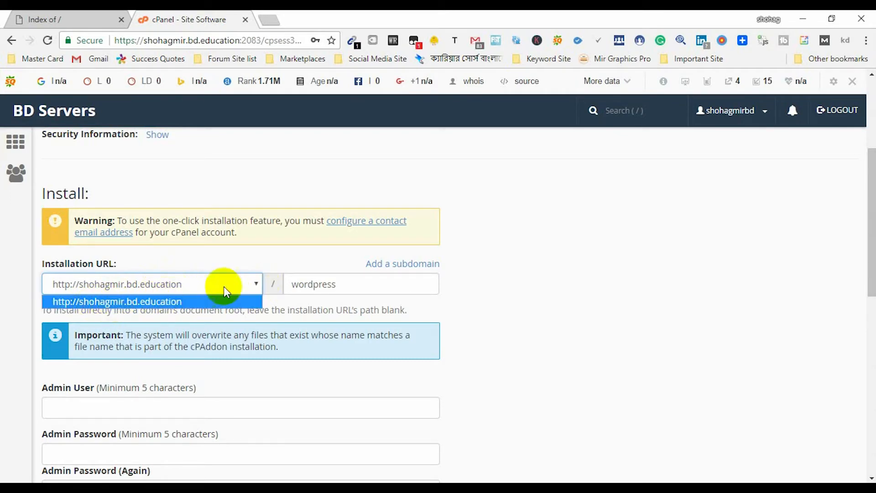
left_click(254, 283)
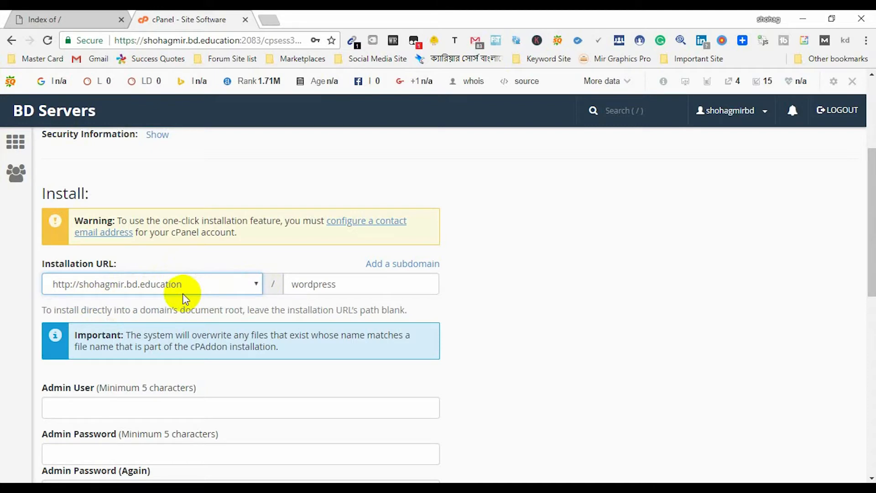
left_click(255, 287)
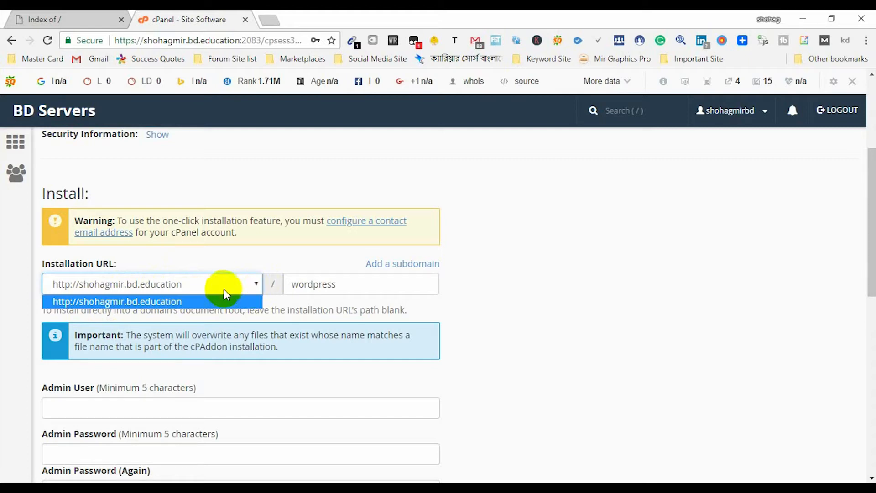
left_click(257, 285)
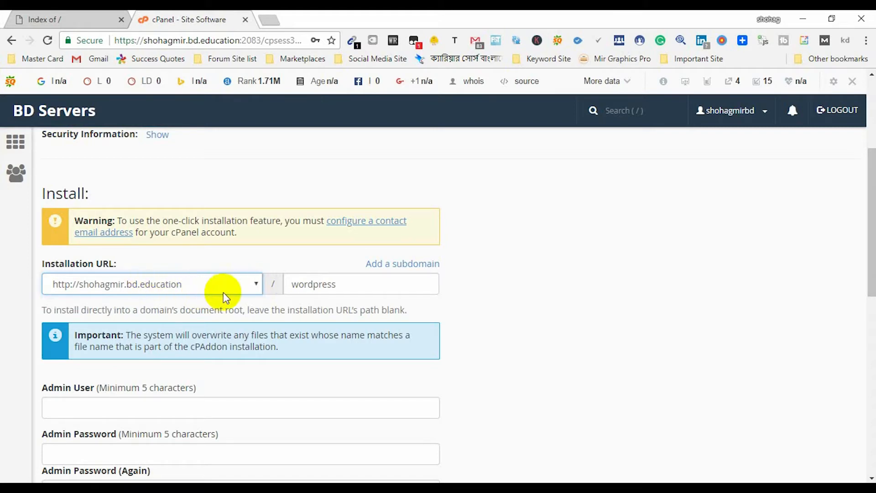
- Select the 'wordpress' folder in the path field, then switch to the Index of / tab
double_click(294, 284)
left_click(344, 284)
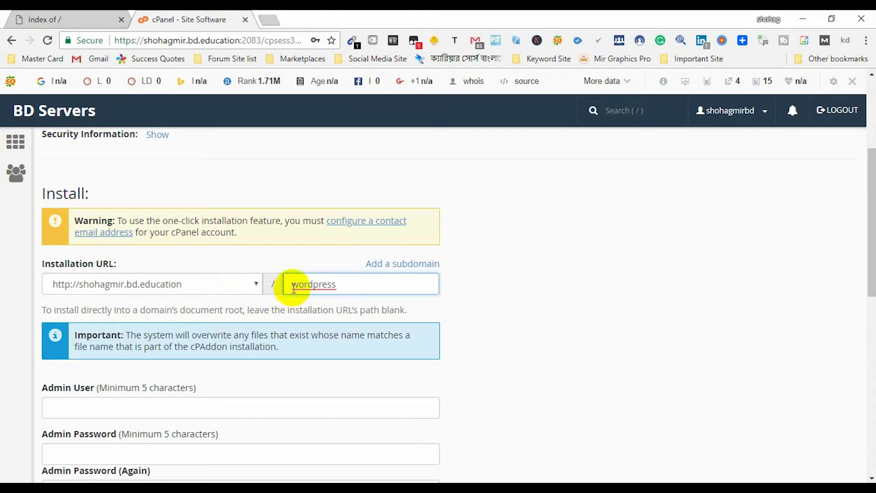
left_click(68, 19)
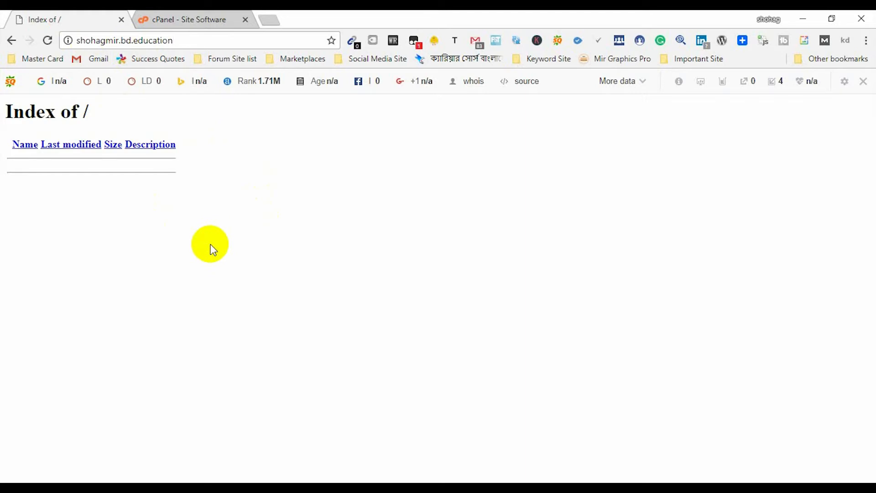
- Type shohagmir.bd.education/website in the address bar, fixing the 'webesite' typo, then return to cPanel
left_click(150, 45)
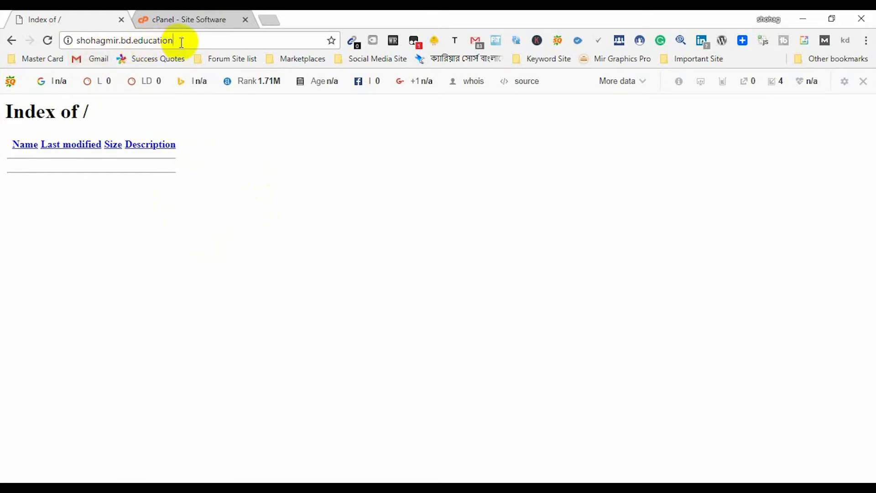
type("/")
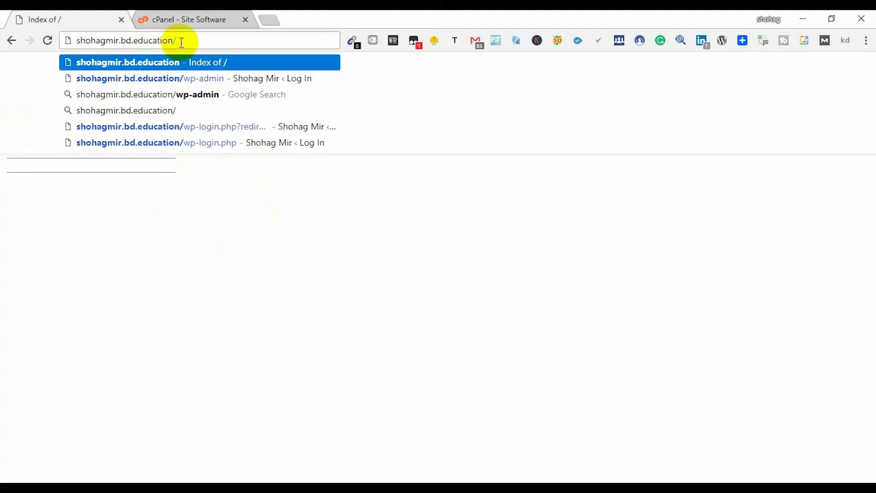
type("webesite")
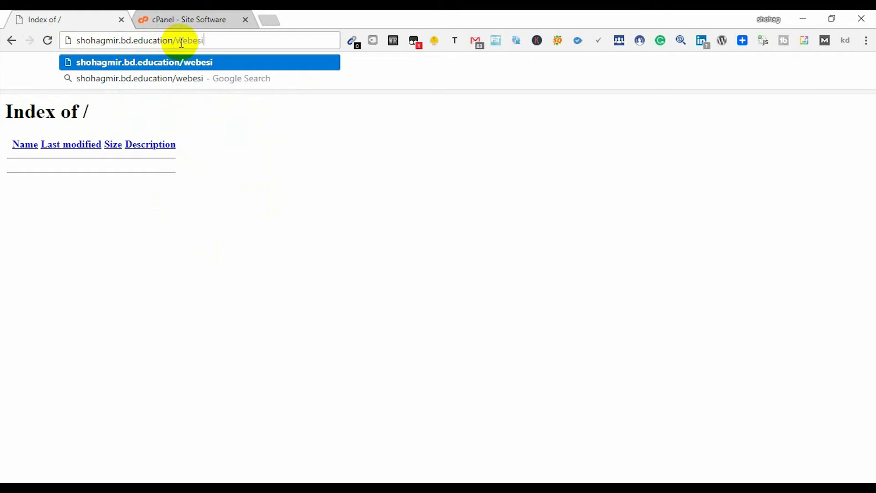
left_click(197, 40)
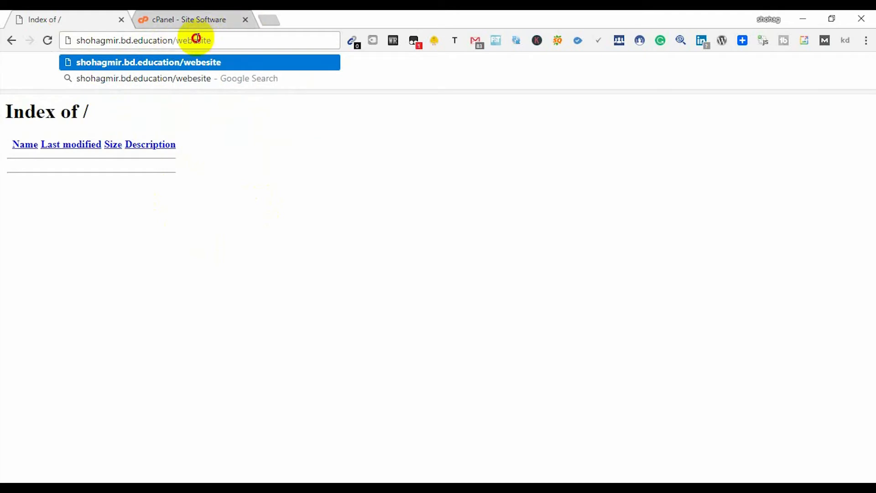
key("BackSpace")
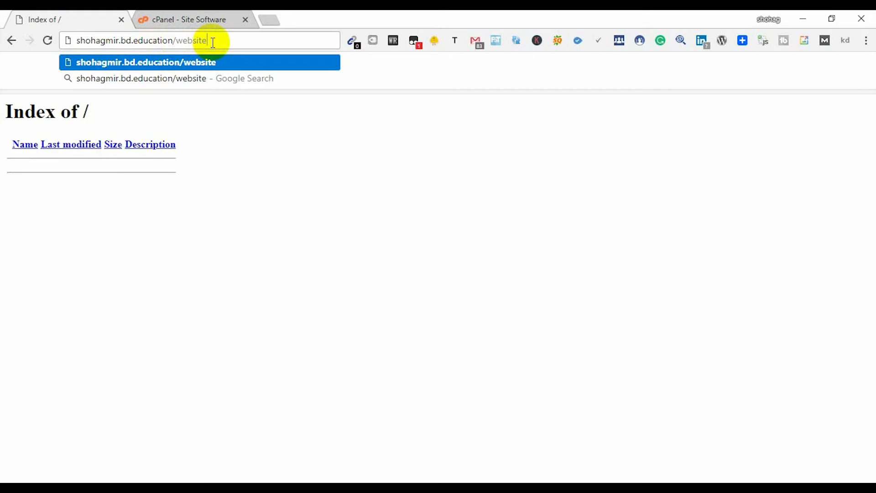
left_click(205, 21)
- Select the 'wordpress' path text, then inspect the website and domain parts of the Index of / address
double_click(319, 285)
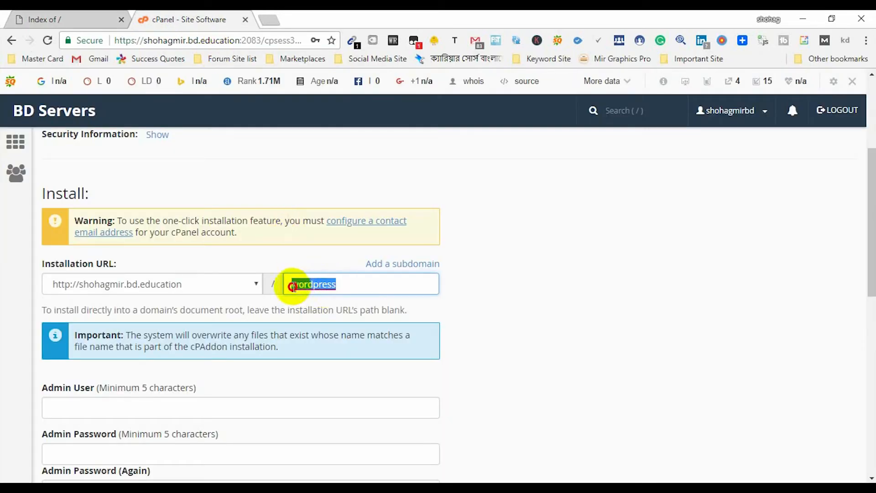
left_click(319, 286)
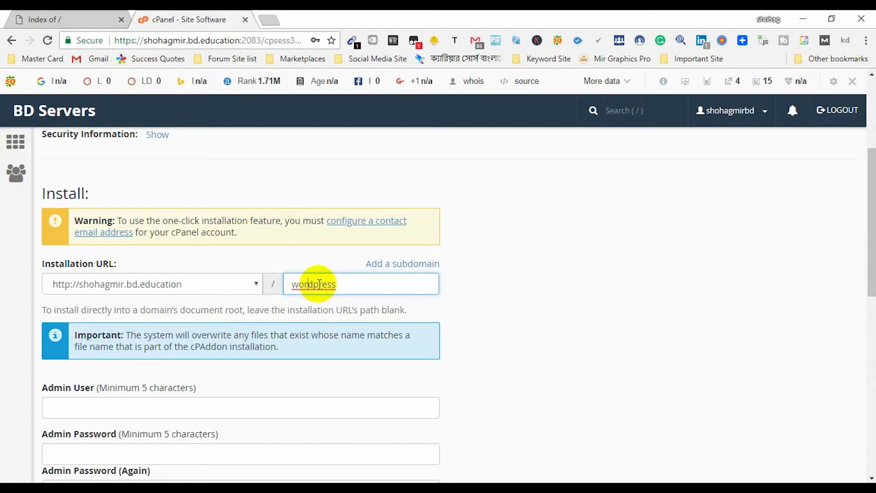
left_click(310, 284)
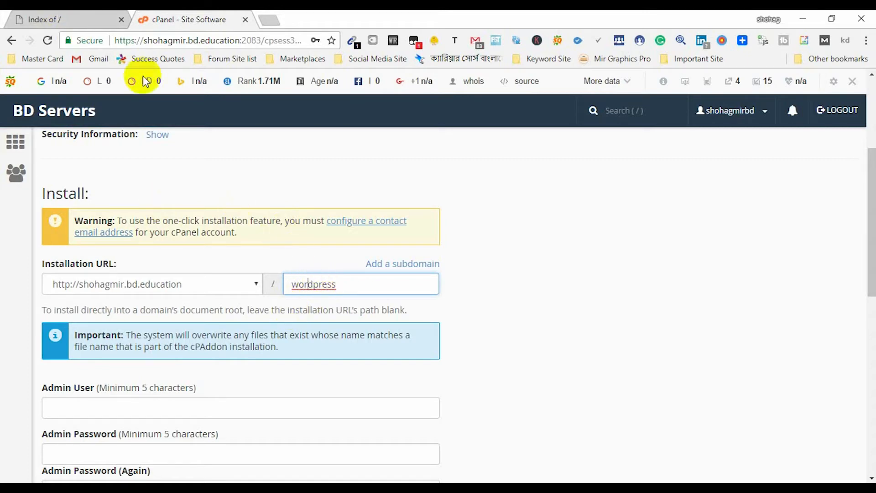
left_click(94, 18)
left_click_drag(178, 42, 206, 42)
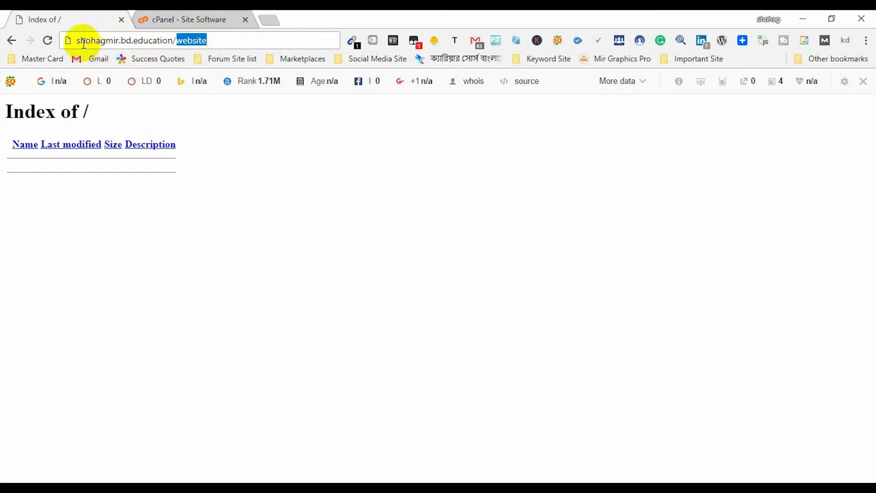
left_click_drag(78, 42, 175, 42)
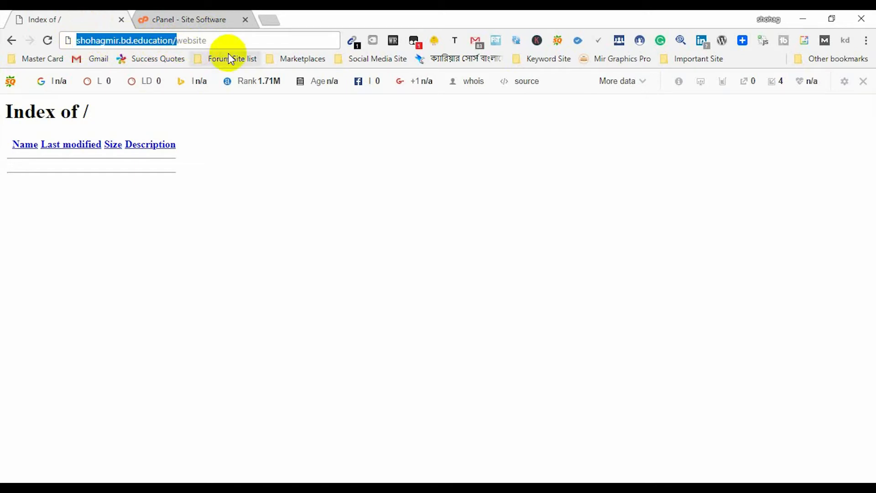
- Delete 'wordpress' from the Installation URL path so WordPress installs at the domain root
left_click(184, 14)
left_click_drag(348, 286, 294, 287)
left_click(344, 284)
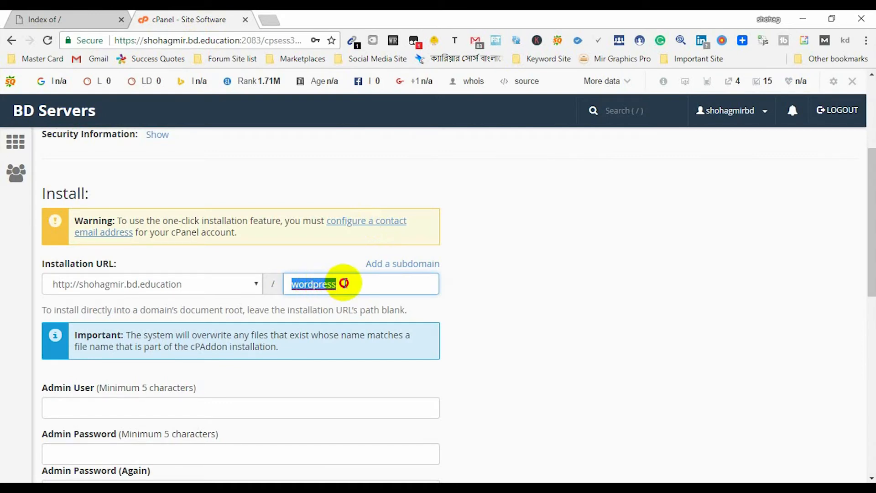
left_click_drag(348, 283, 291, 291)
key("BackSpace")
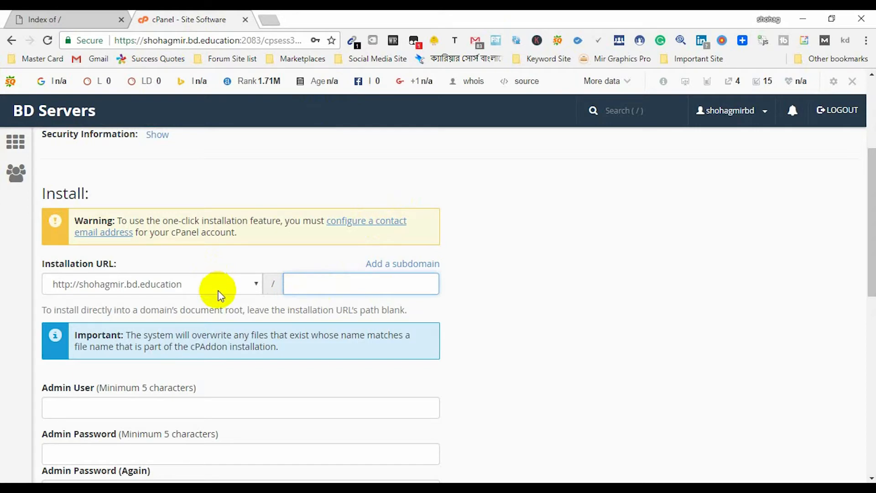
- Fill Admin User from the browser's saved login and clear the autofilled Admin Password
scroll(218, 290, "down", 1)
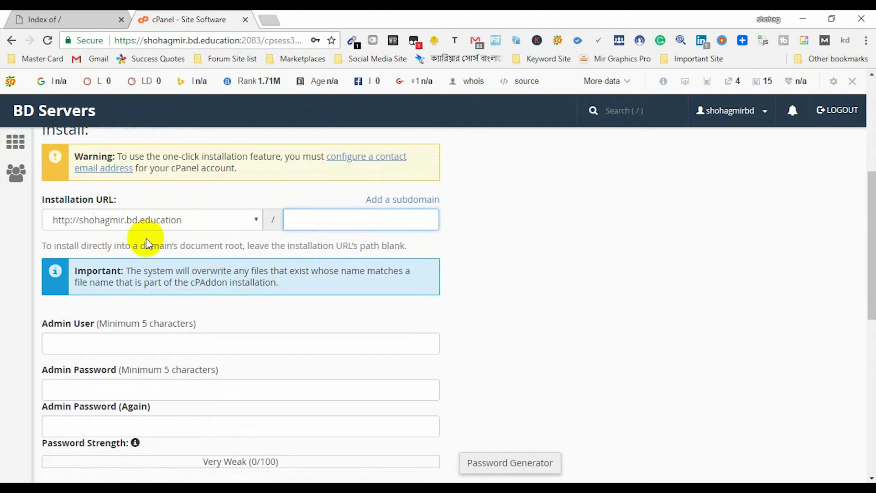
scroll(145, 238, "down", 1)
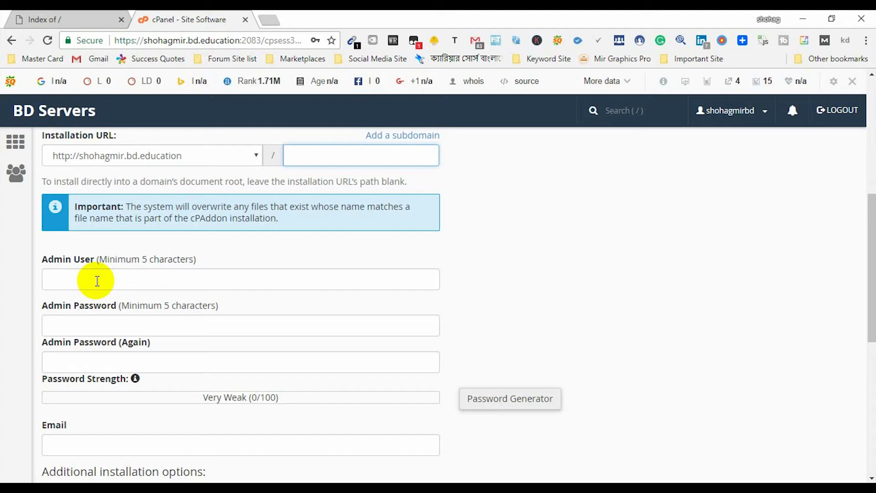
left_click(97, 281)
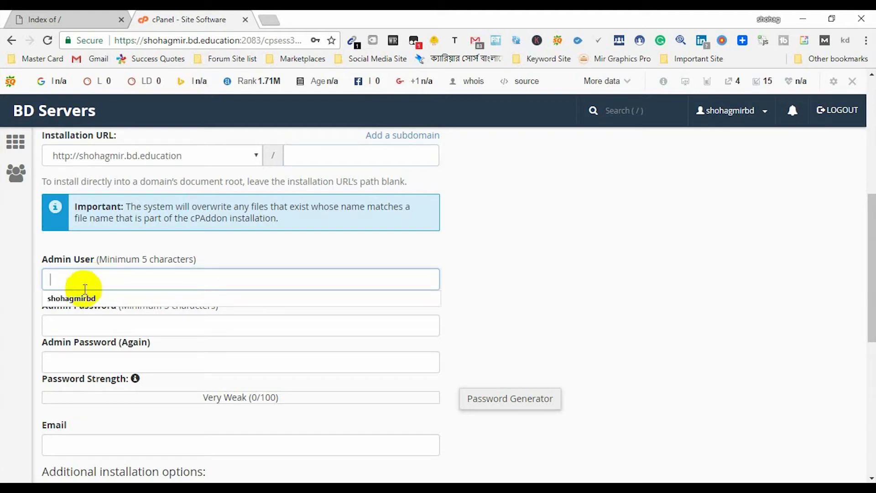
left_click(74, 299)
left_click(97, 327)
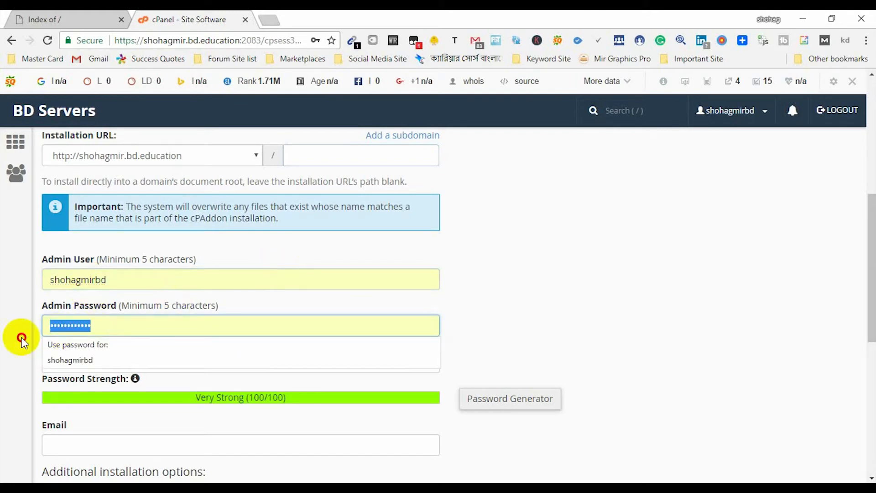
key("BackSpace")
scroll(470, 247, "down", 1)
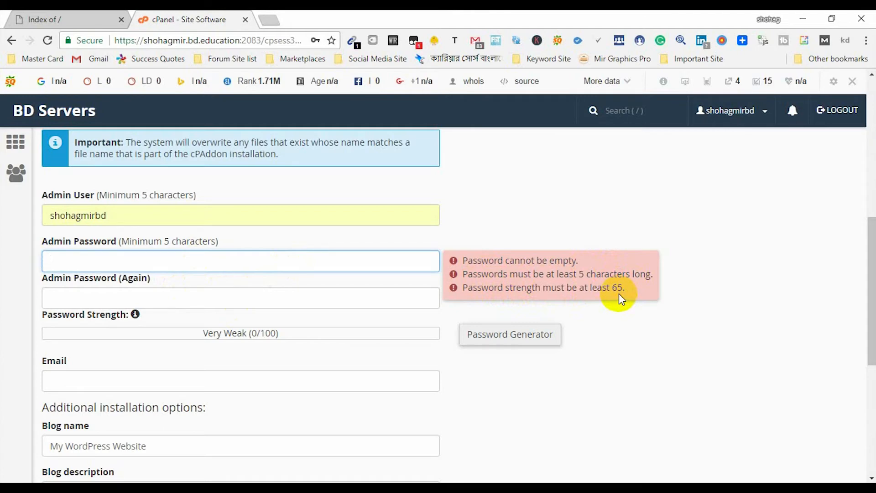
- Open Notepad beside the browser and copy the admin username from the form
left_click(319, 491)
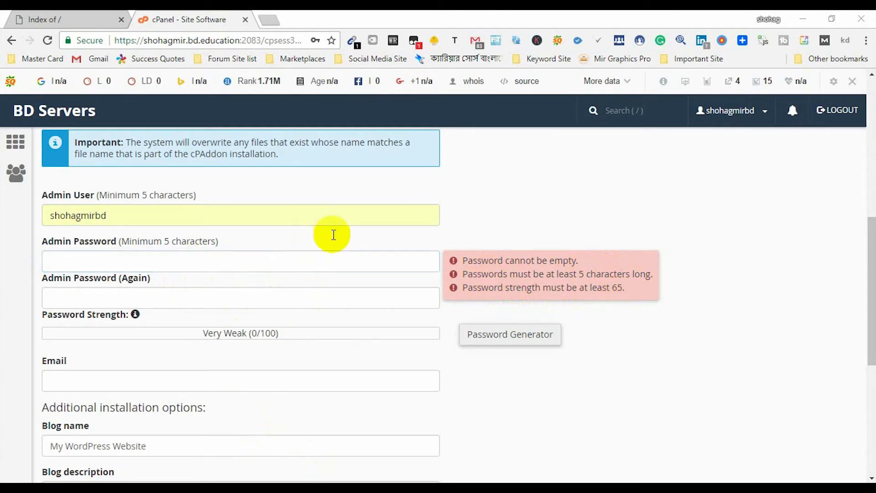
left_click_drag(348, 163, 432, 180)
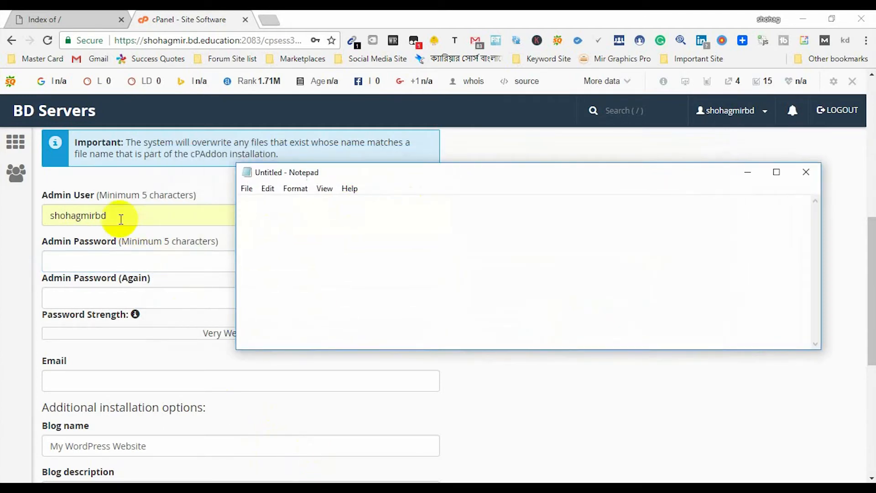
left_click_drag(121, 219, 9, 218)
key("ctrl+c")
left_click(338, 209)
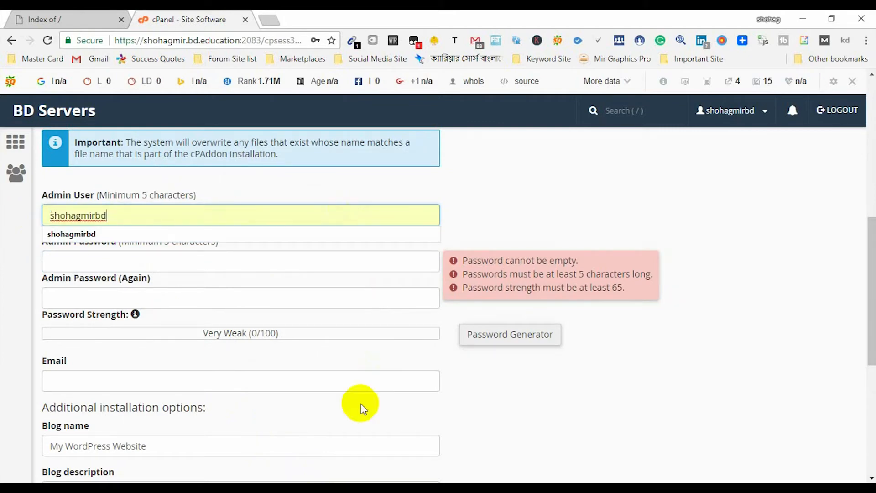
left_click(319, 490)
- Note 'Username:' with the admin username and a 'Password:' line, then paste into Admin Password (Again)
type("Userna")
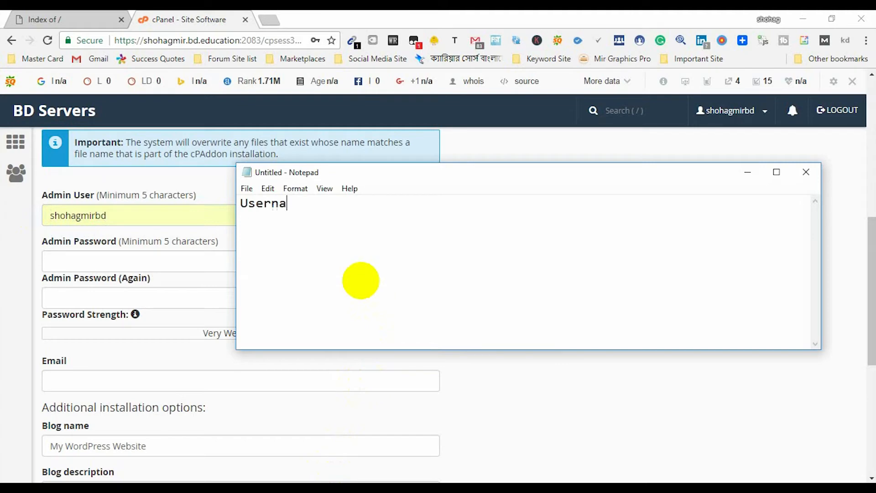
type("me:")
key("ctrl+v")
key("Return")
type("Password:")
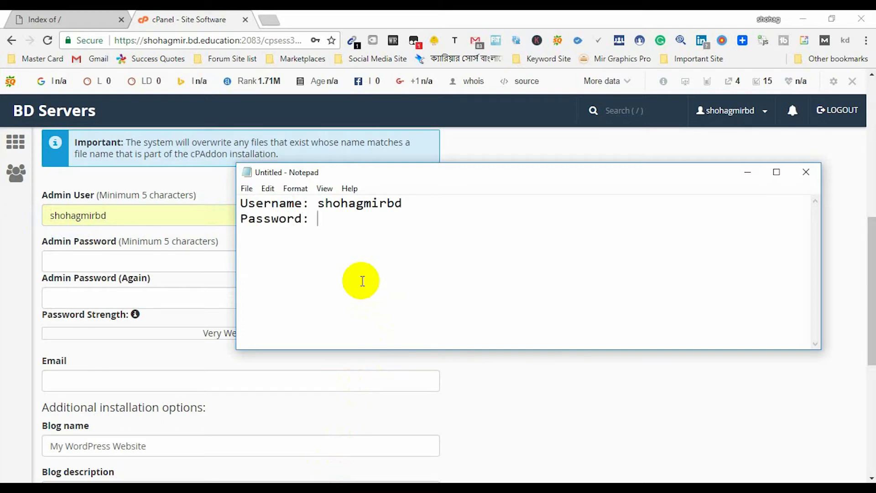
left_click(119, 299)
key("ctrl+v")
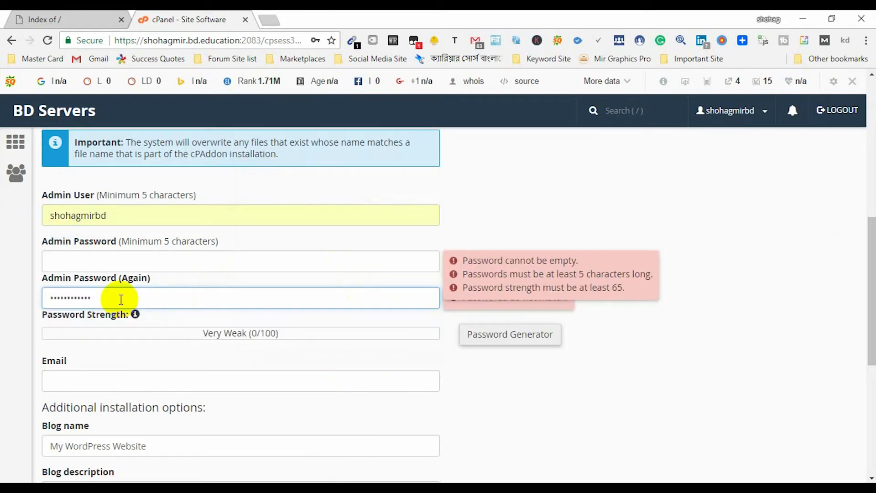
- Clear the autofilled text from both WordPress admin password fields
left_click(109, 339)
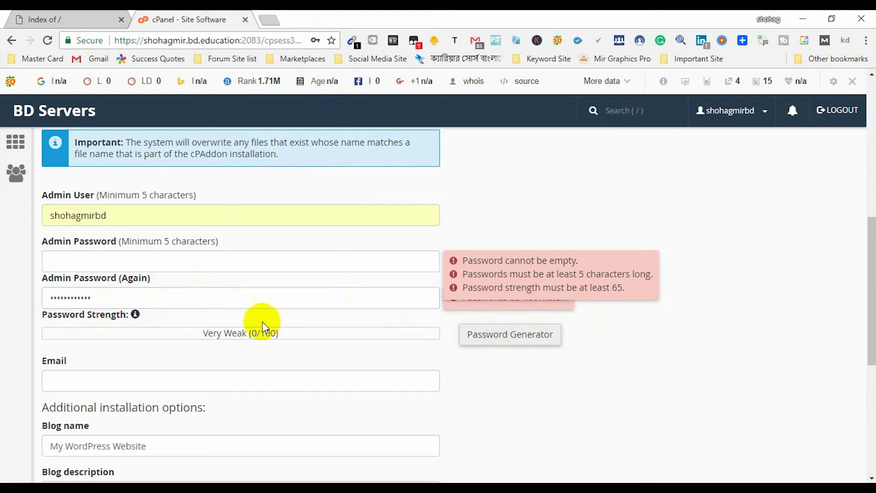
left_click(91, 257)
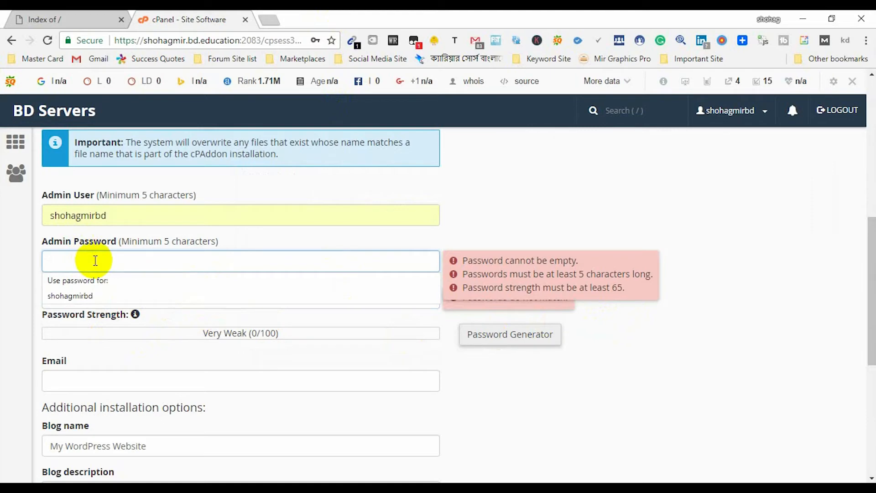
left_click(101, 280)
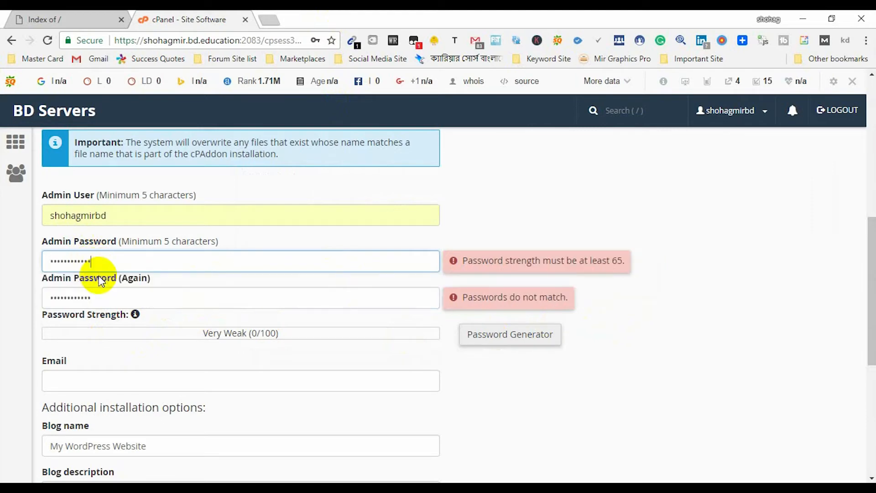
left_click_drag(96, 297, 21, 295)
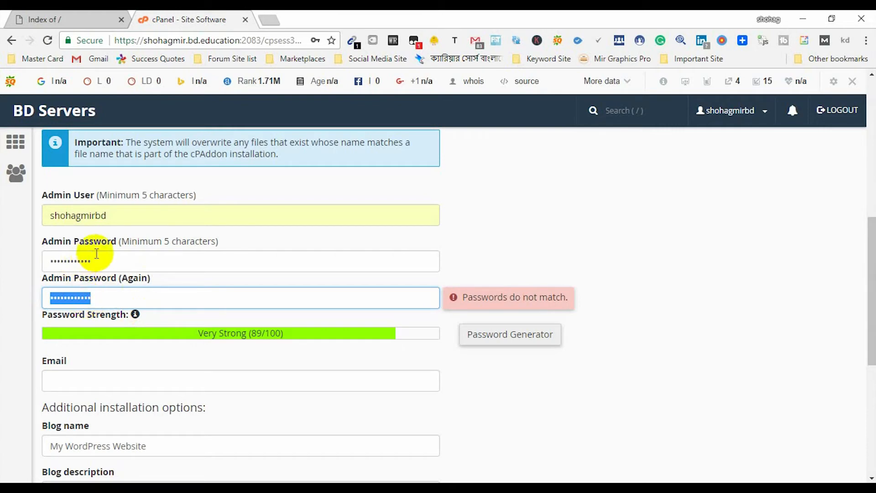
left_click_drag(92, 260, 33, 261)
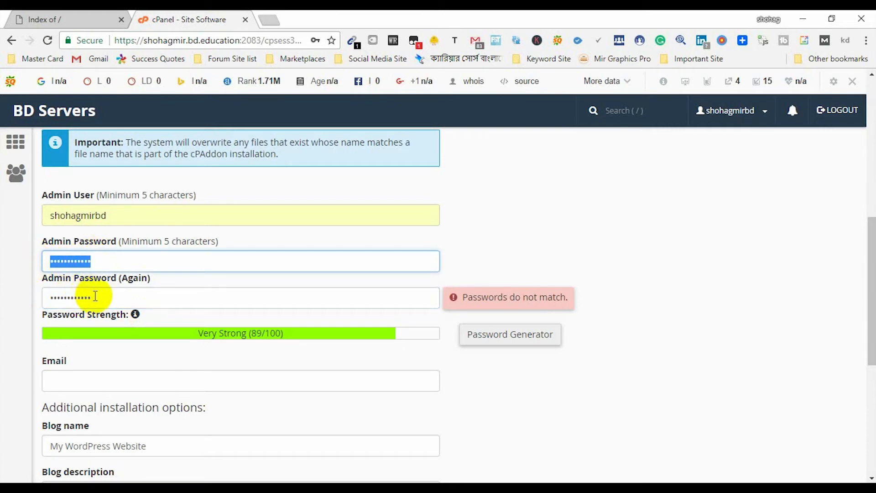
left_click_drag(96, 297, 46, 296)
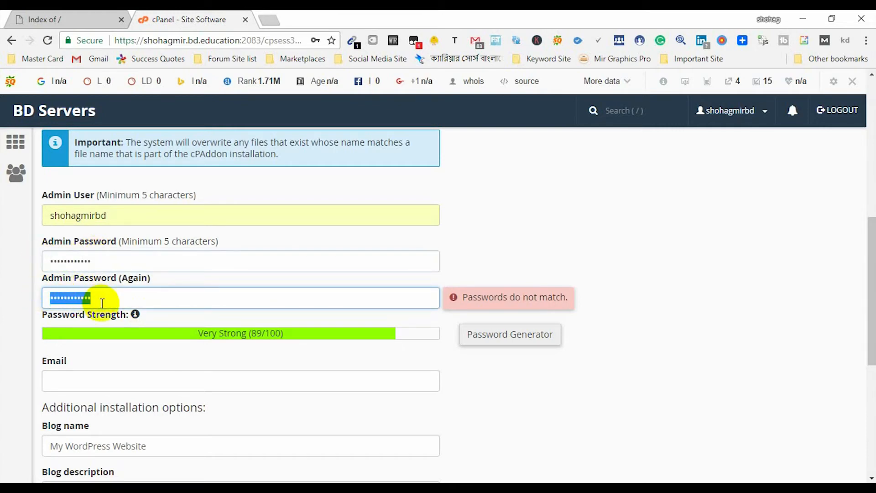
key("BackSpace")
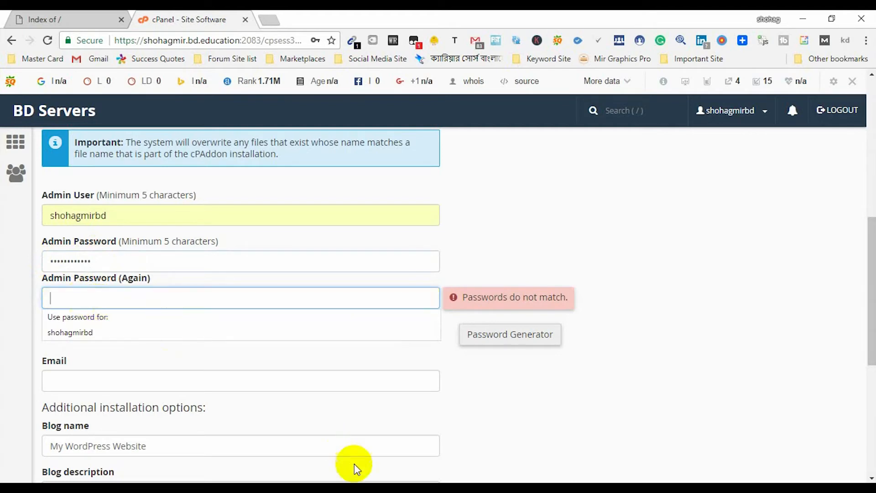
- Paste the same password into Admin Password and Admin Password (Again), rated Very Strong (89/100)
left_click_drag(92, 261, 17, 269)
key("BackSpace")
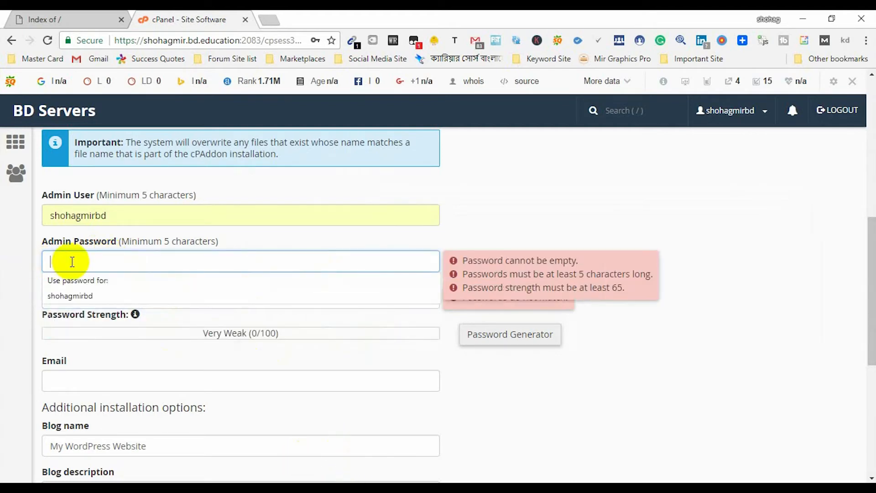
key("ctrl+v")
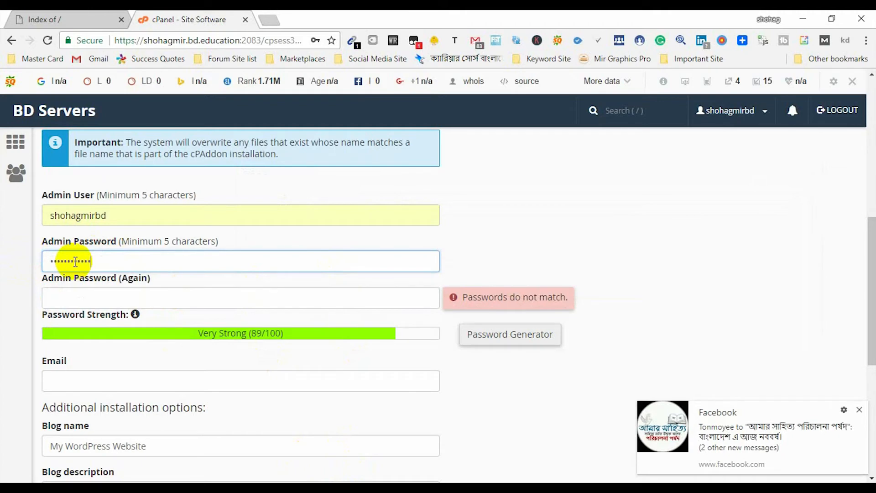
left_click(118, 299)
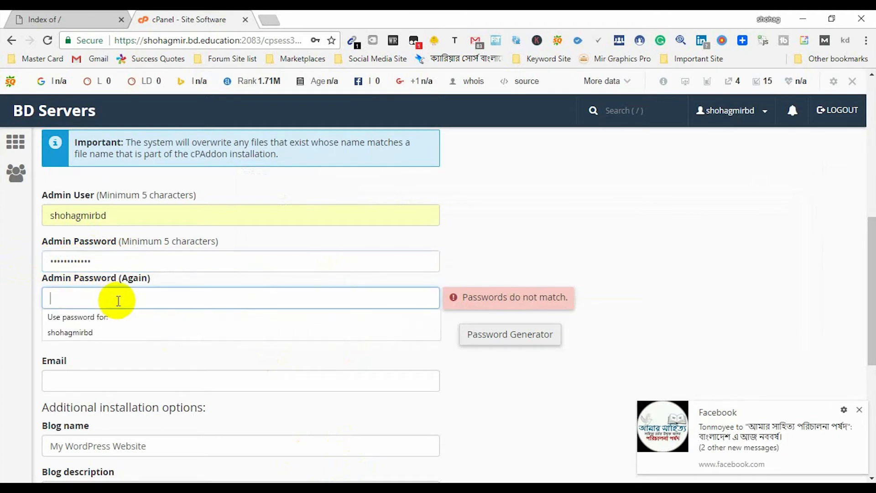
key("ctrl+v")
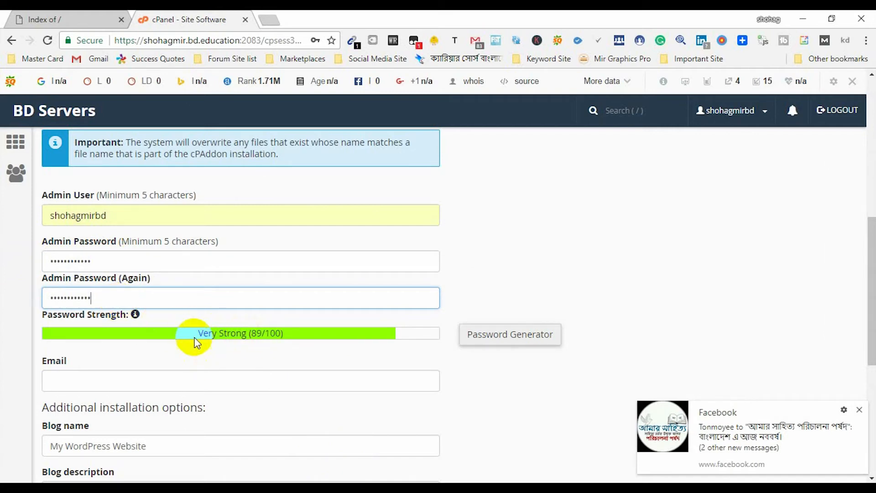
scroll(196, 340, "down", 2)
- Enter the admin's Gmail address in the Email field, inserting the missing 'n'
left_click(139, 316)
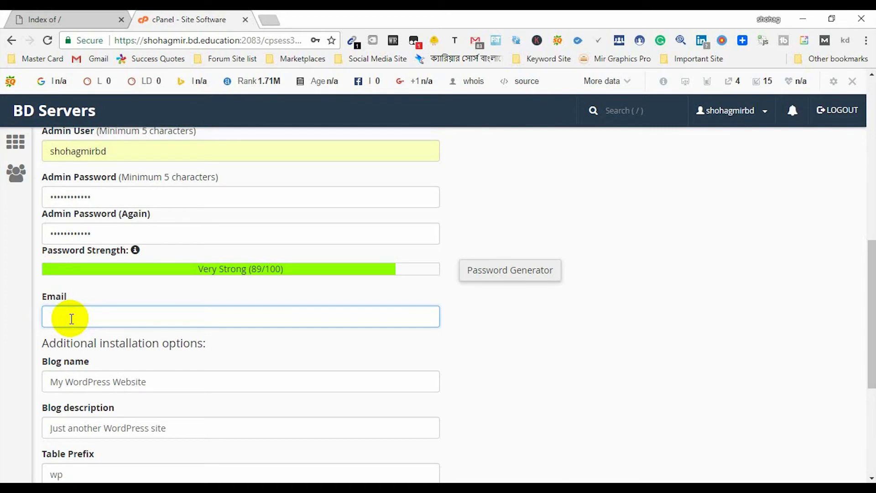
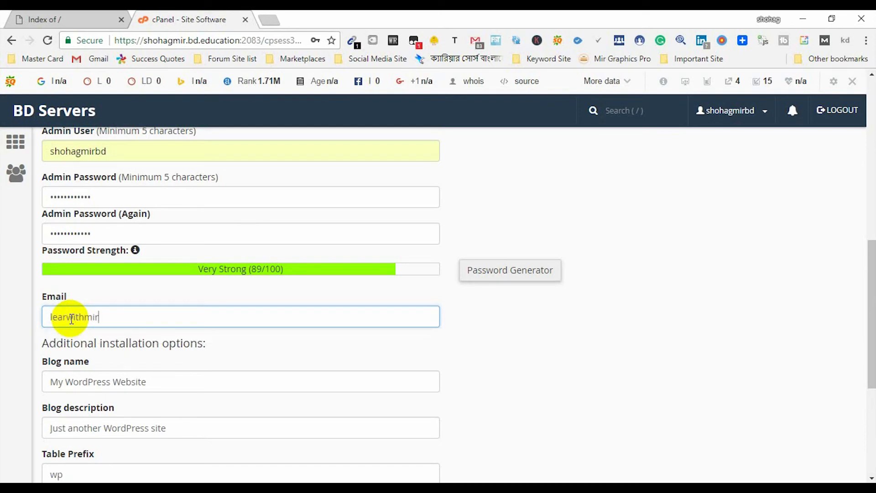
left_click(70, 317)
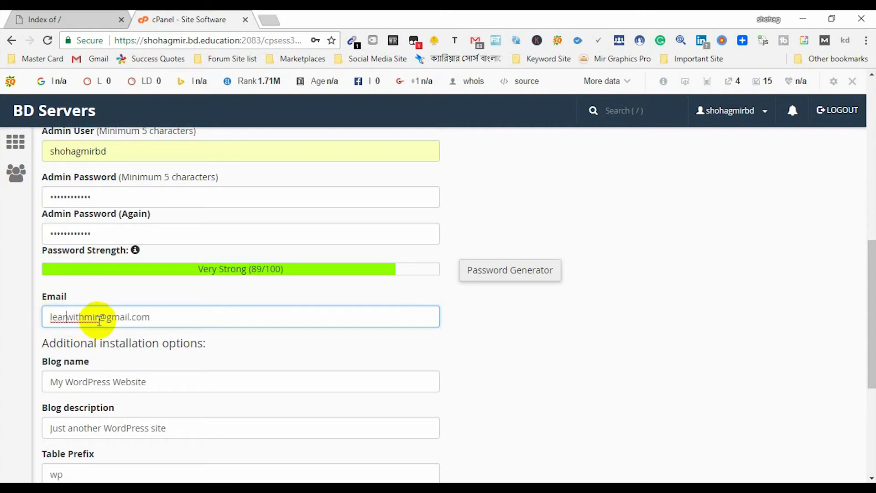
type("n")
left_click(179, 318)
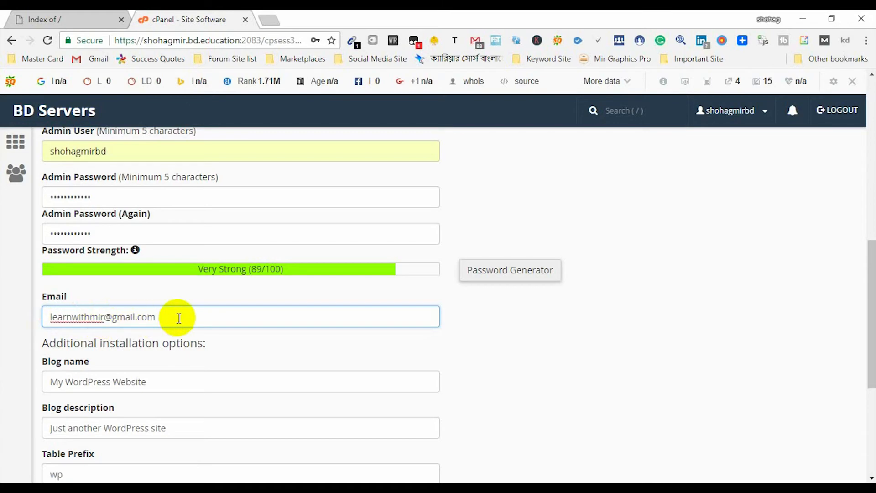
scroll(175, 318, "down", 1)
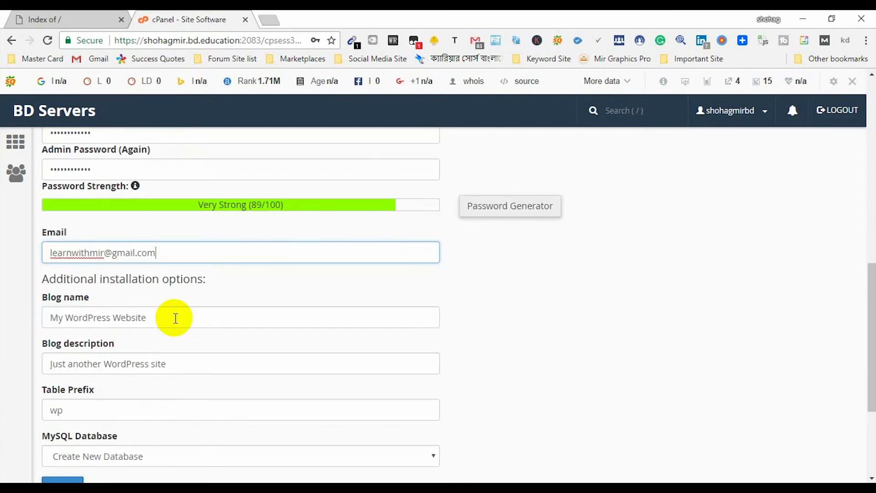
- Replace the default Blog name with the owner's full name from the autofill suggestion
left_click(95, 320)
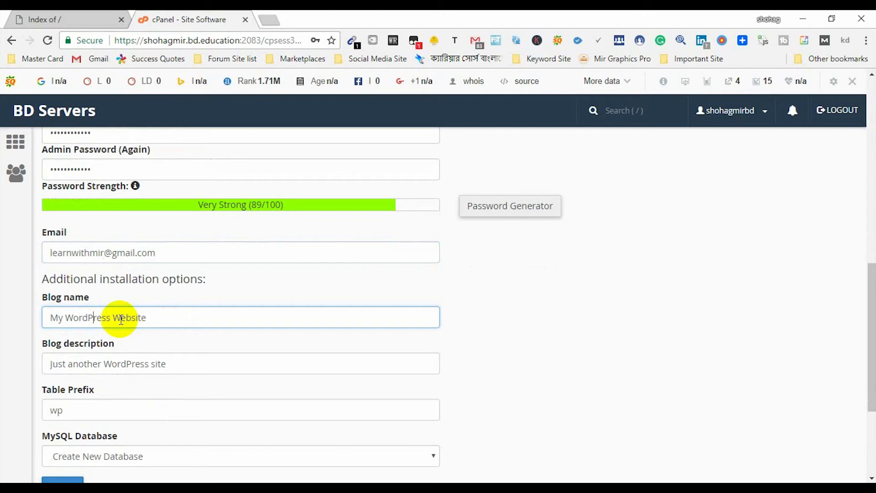
left_click_drag(147, 318, 68, 319)
left_click(95, 319)
type("Shohag")
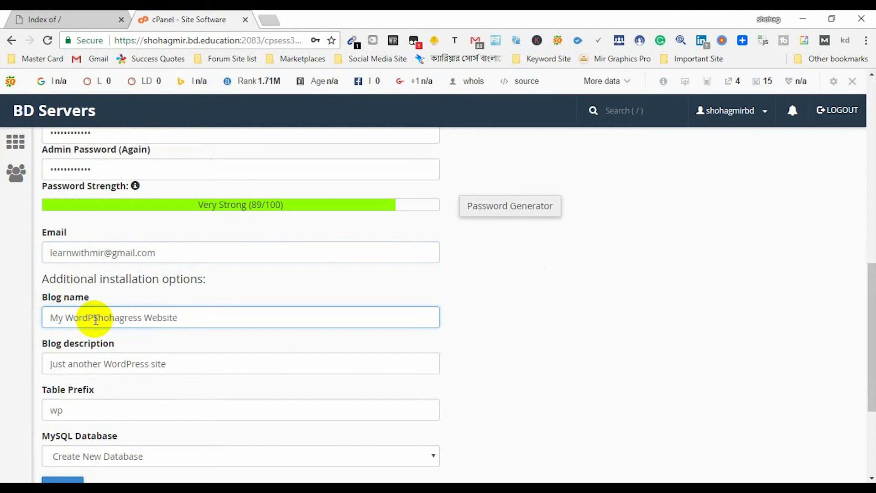
triple_click(96, 319)
key("BackSpace")
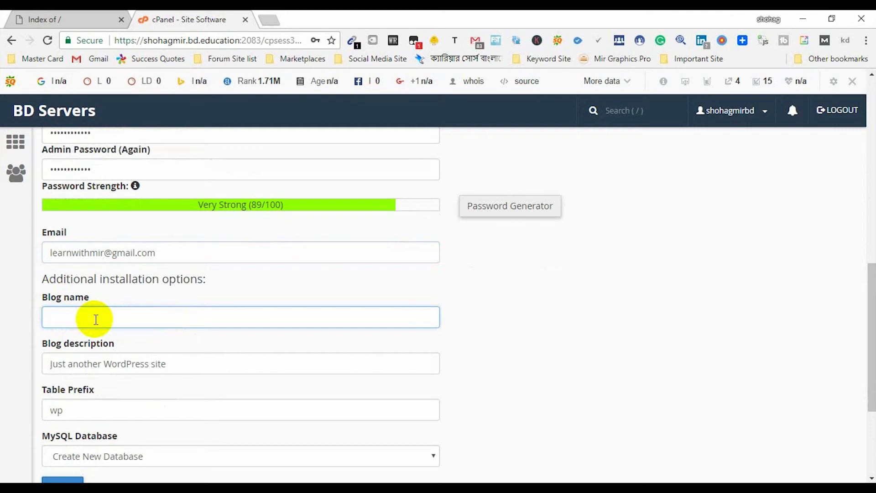
type("Shohag")
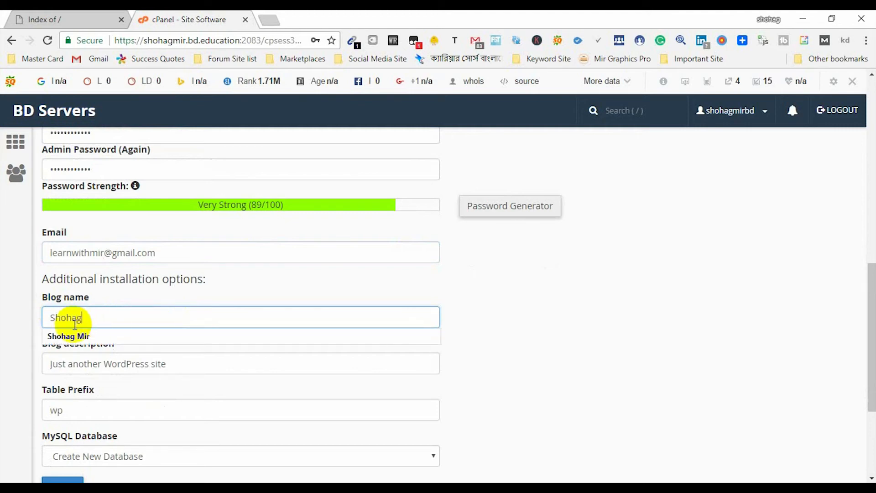
left_click(64, 336)
- Set the Blog description to 'Personal Promoting Website', deleting the leftover default text
scroll(118, 325, "down", 1)
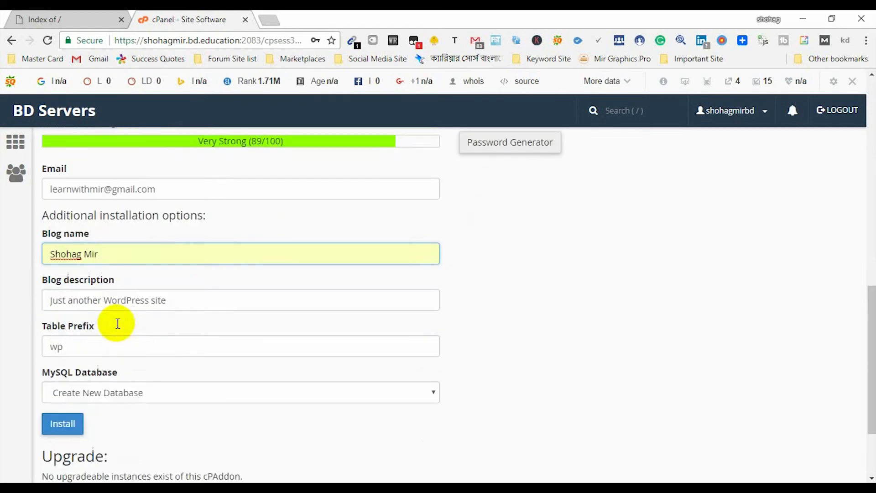
left_click(97, 301)
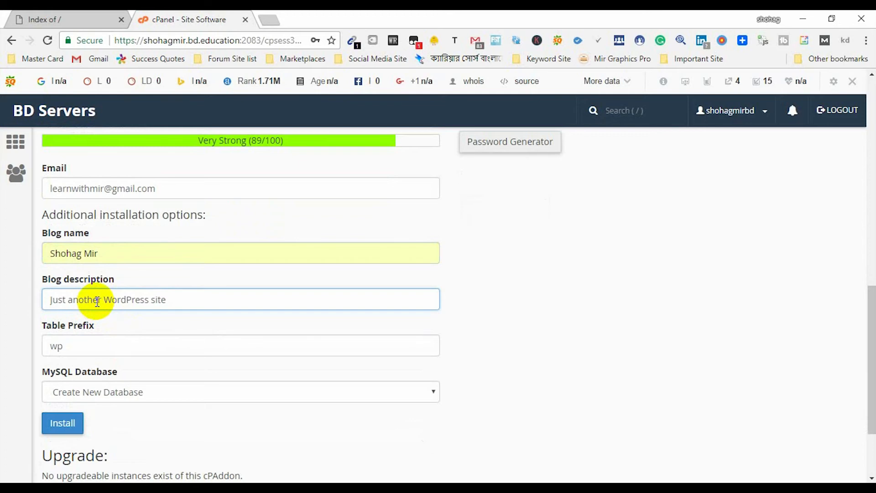
type("Personal P")
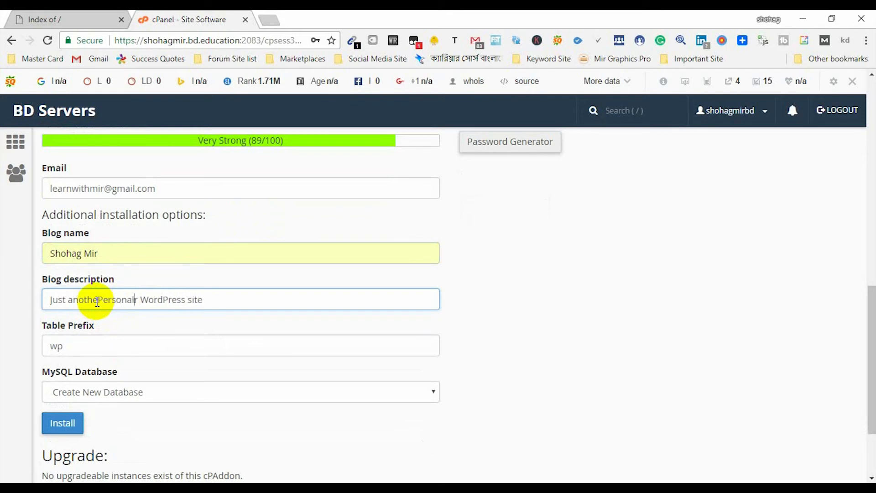
type("romoting ")
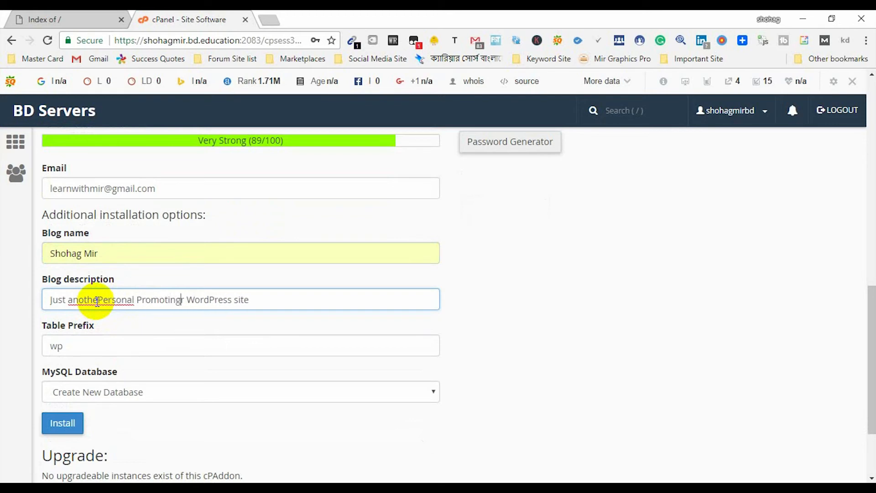
type("Website")
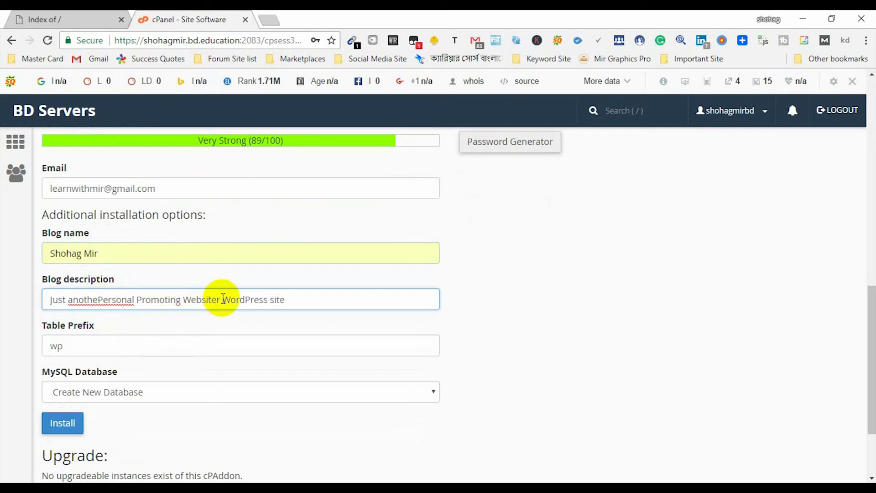
key("shift+Right")
key("shift+End")
key("Delete")
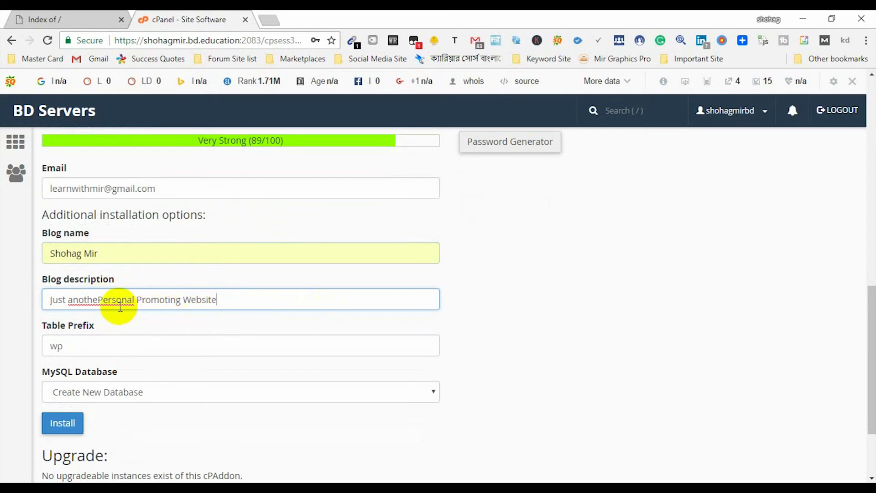
left_click_drag(98, 300, 4, 299)
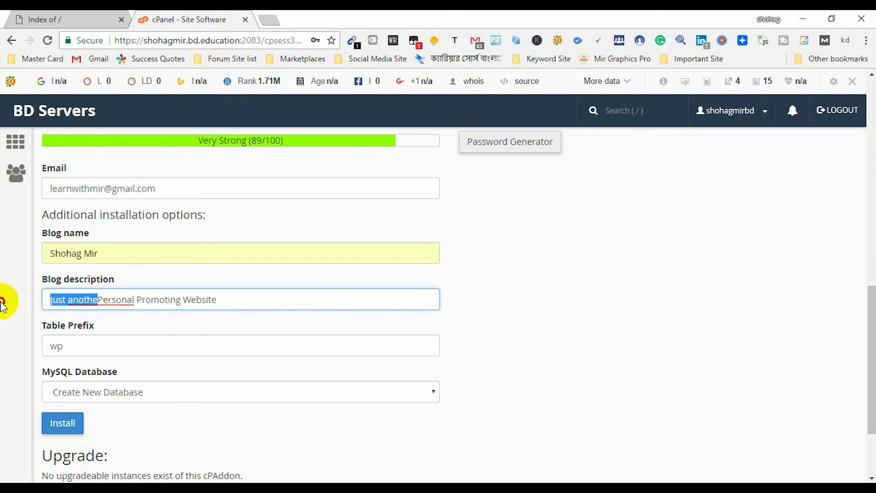
key("Delete")
left_click(186, 303)
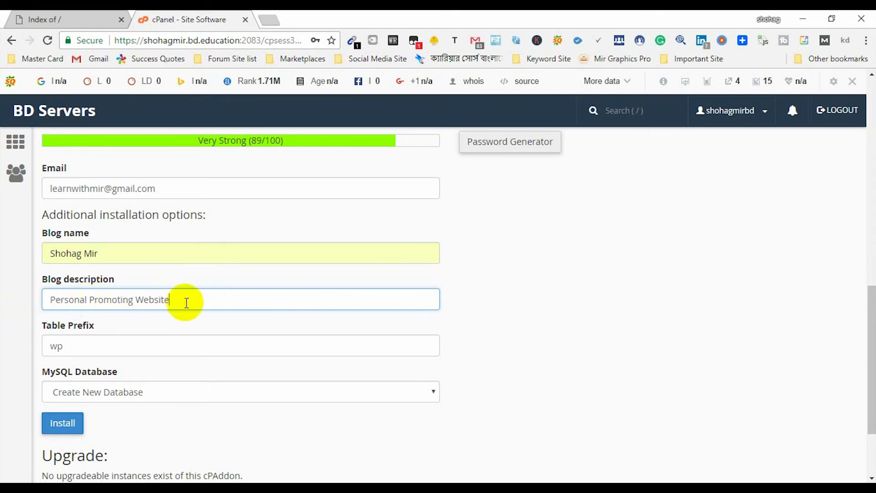
scroll(176, 329, "down", 3)
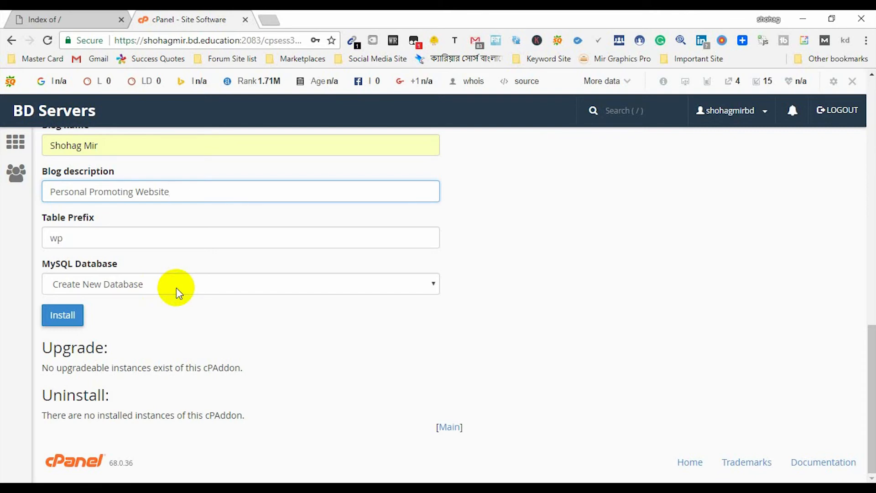
- Run the WordPress install and update the saved password in the browser prompt
left_click(59, 316)
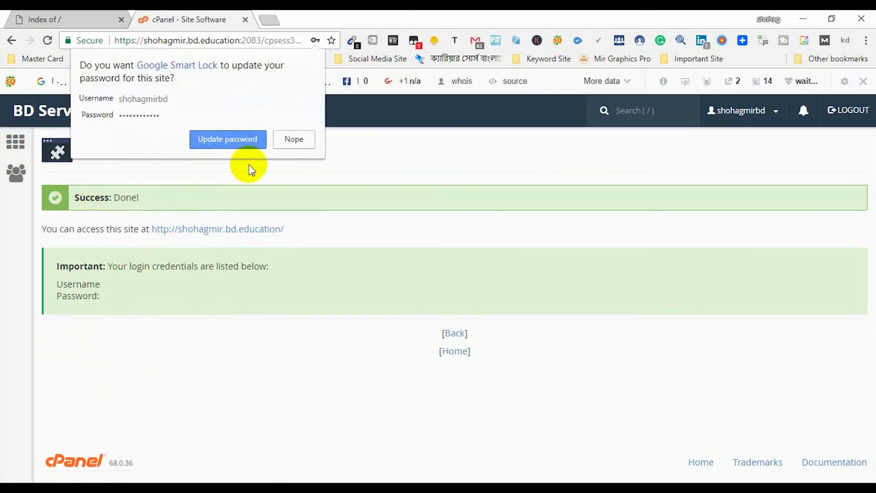
left_click(221, 144)
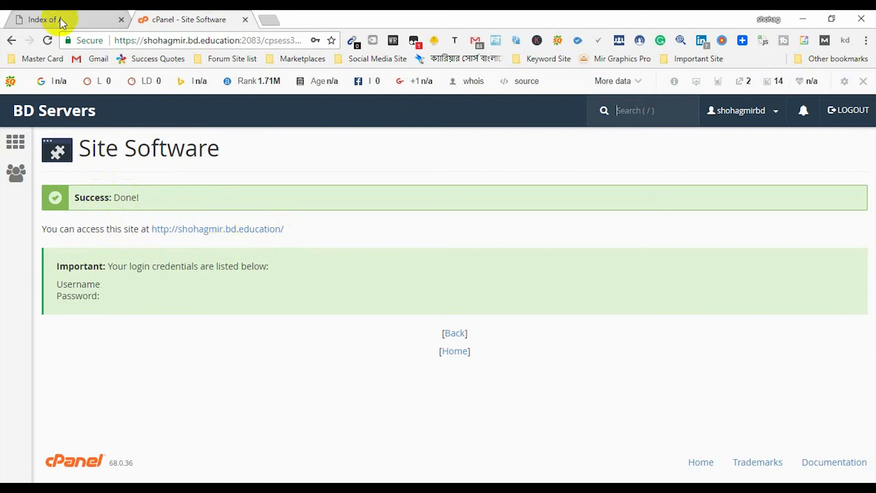
- Remove '/website' from the address and reload to show the new WordPress front page
left_click(173, 41)
left_click_drag(173, 41, 221, 40)
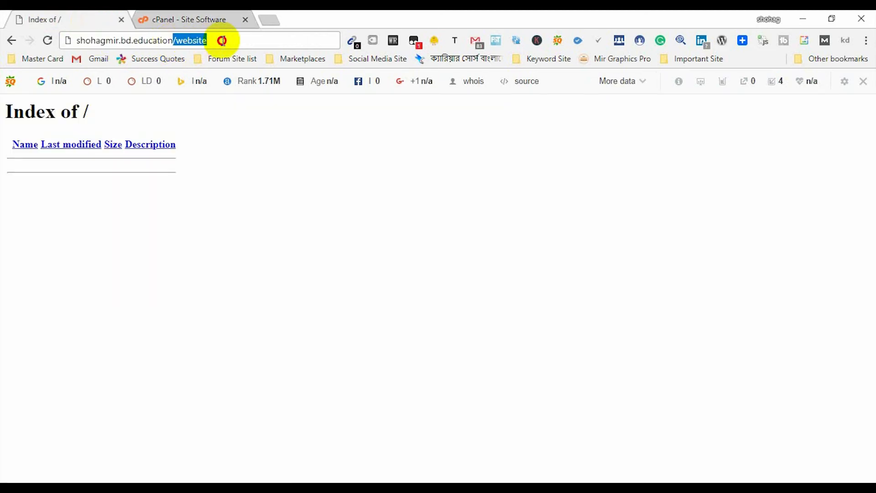
key("BackSpace")
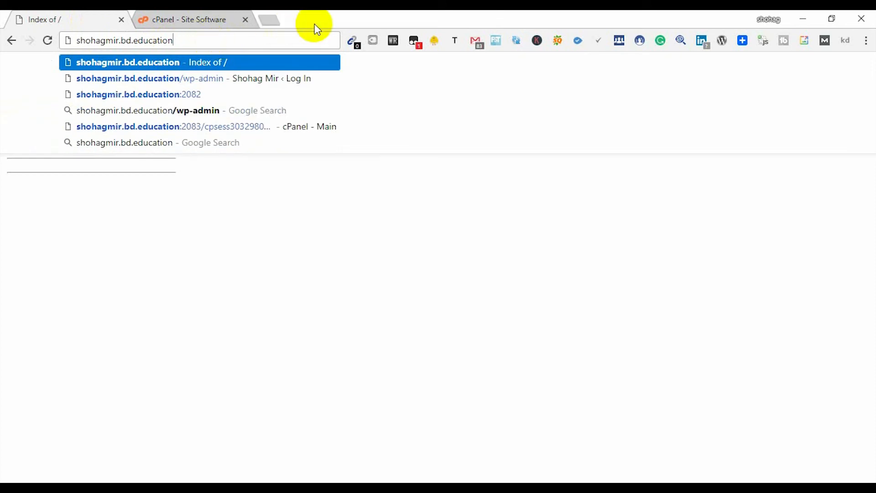
key("Return")
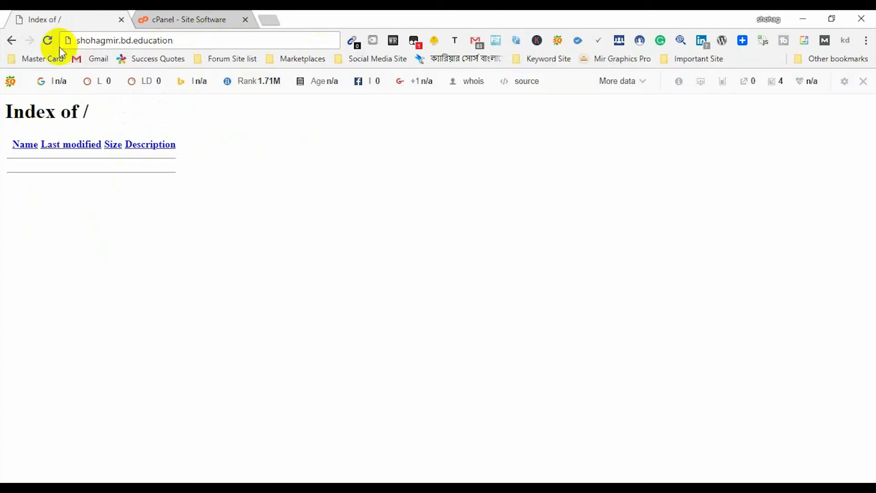
left_click(47, 40)
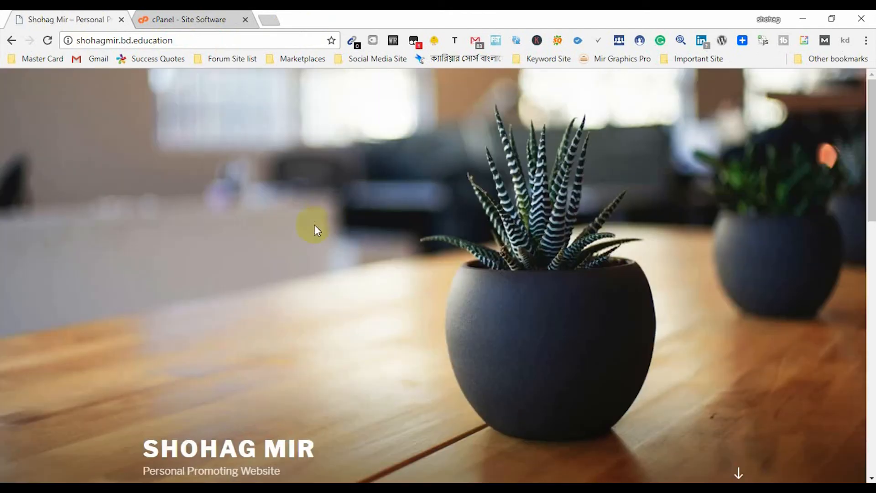
scroll(283, 281, "down", 6)
scroll(283, 281, "up", 4)
scroll(283, 281, "down", 10)
scroll(283, 281, "up", 12)
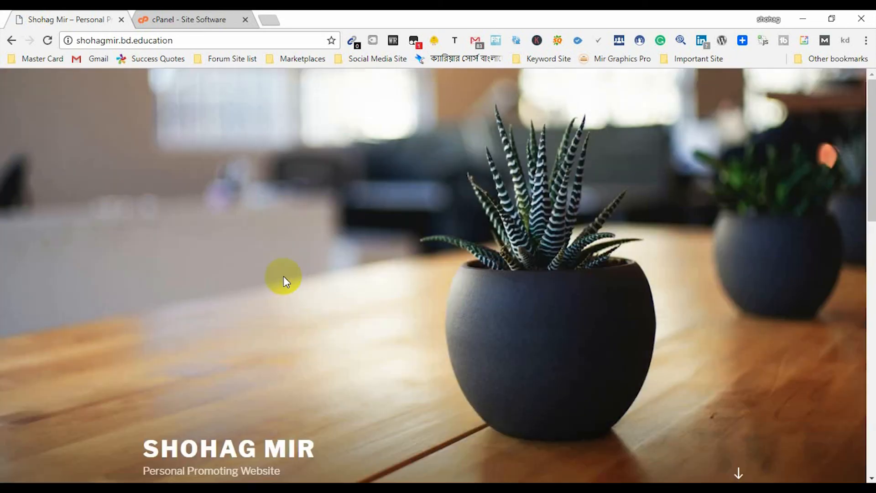
scroll(283, 280, "down", 5)
- Review the login credentials note in cPanel's install results, then return to the site
left_click(167, 17)
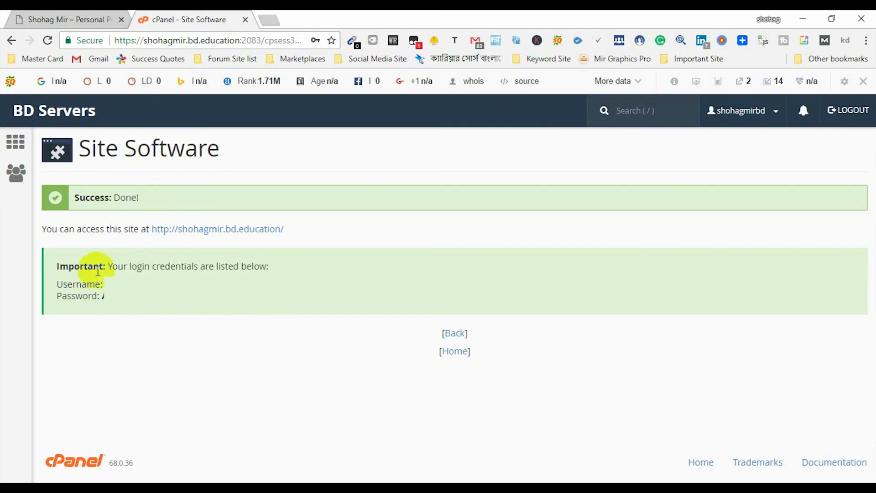
left_click_drag(111, 267, 171, 267)
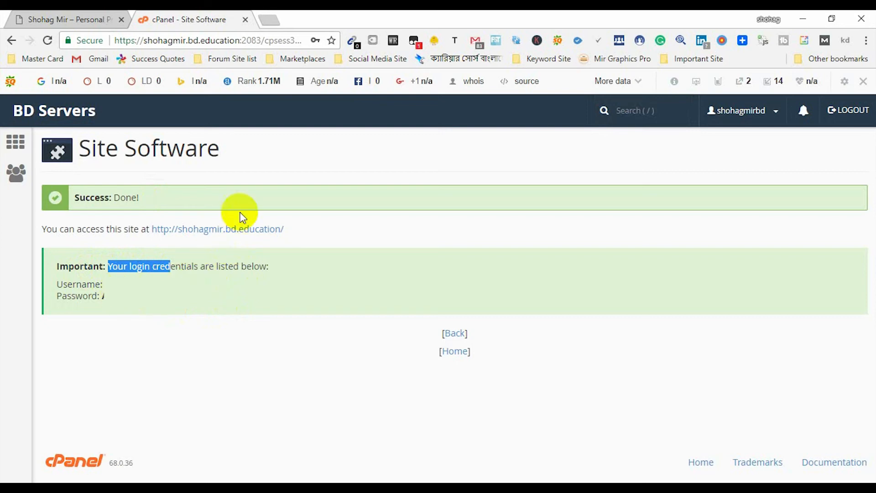
left_click(69, 13)
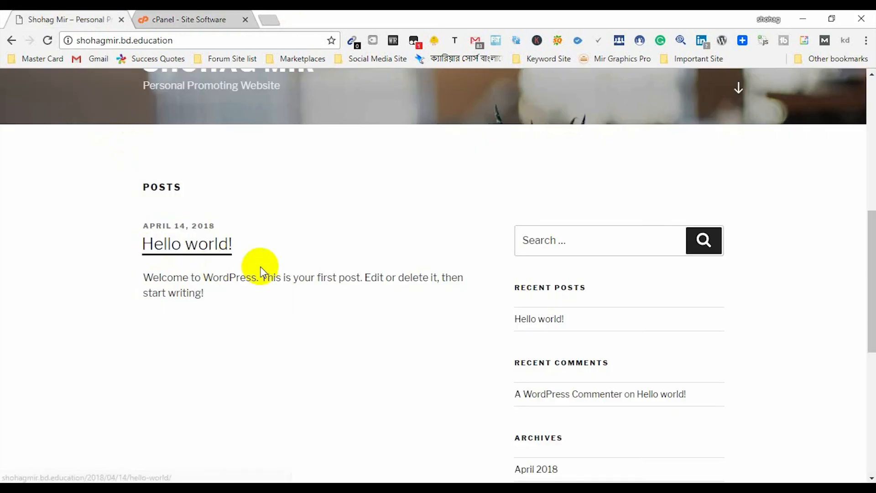
scroll(260, 268, "up", 8)
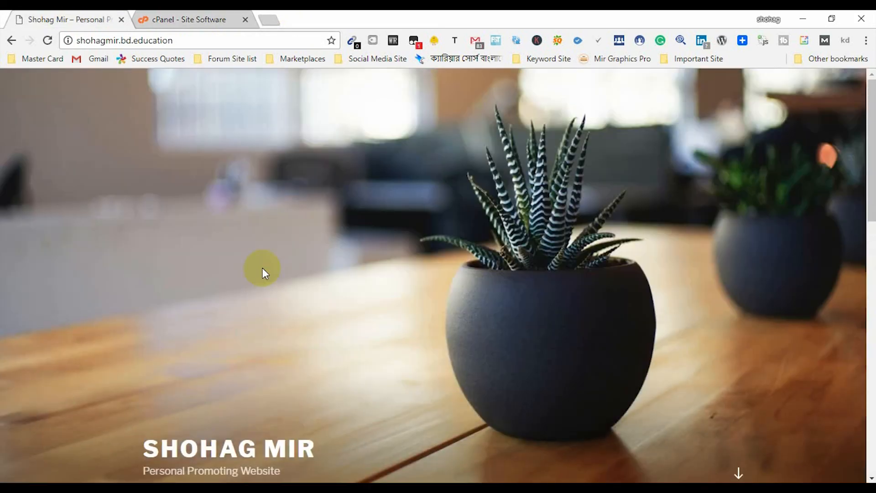
scroll(261, 269, "down", 5)
scroll(263, 270, "up", 5)
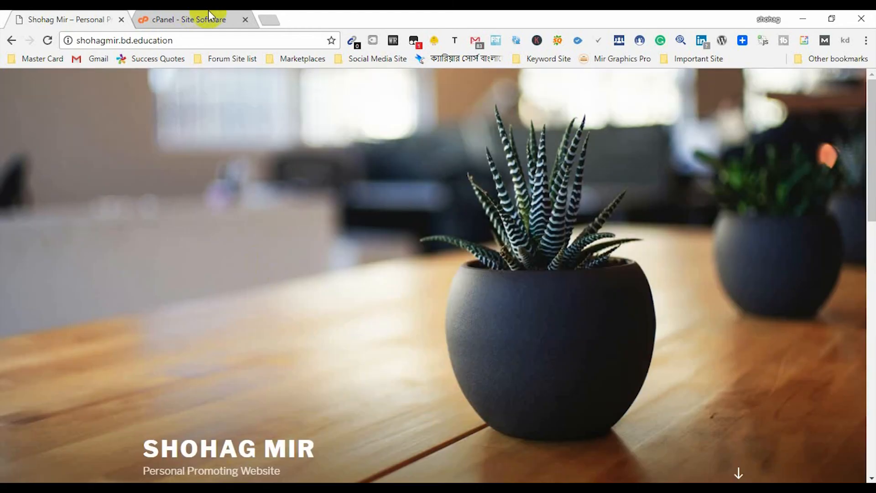
- In a new tab, go to shohagmir.bd.education/wp-admin
left_click(269, 18)
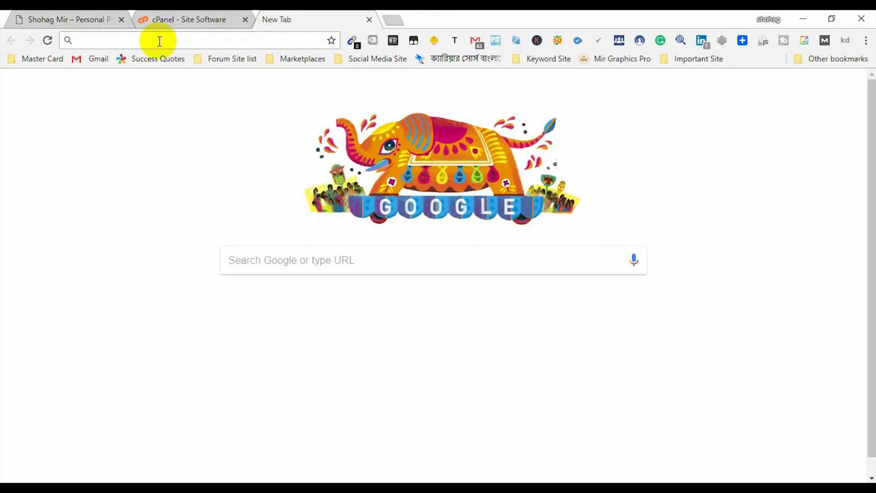
type("sho")
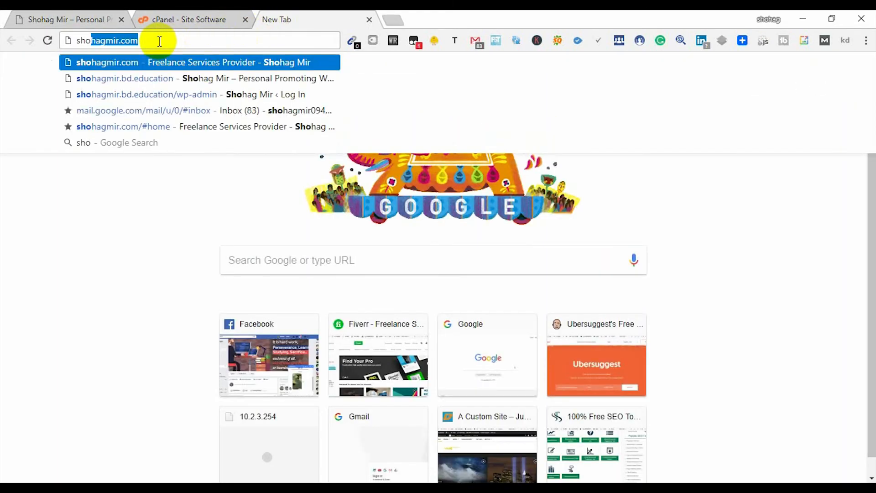
type("hagmir")
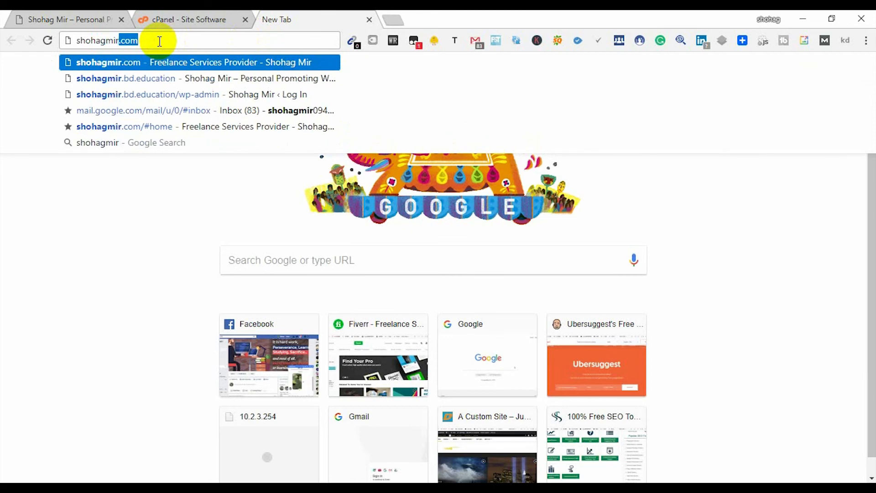
type(".bd.ed")
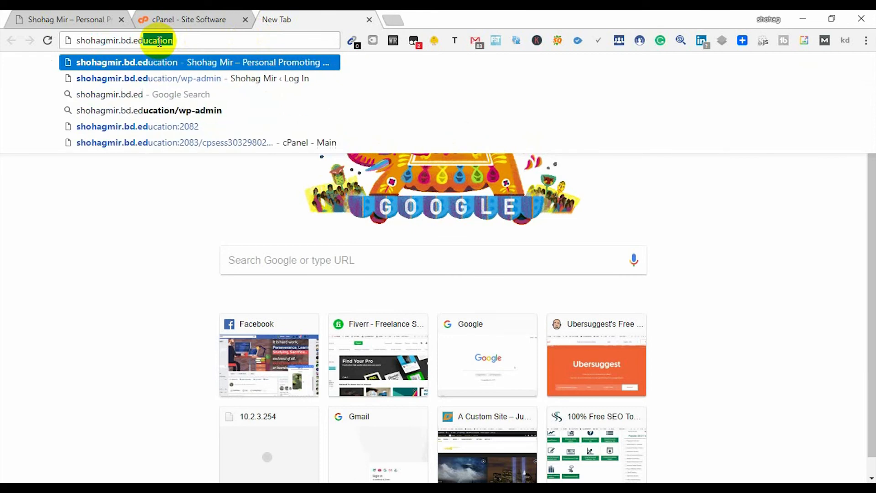
type("ucation")
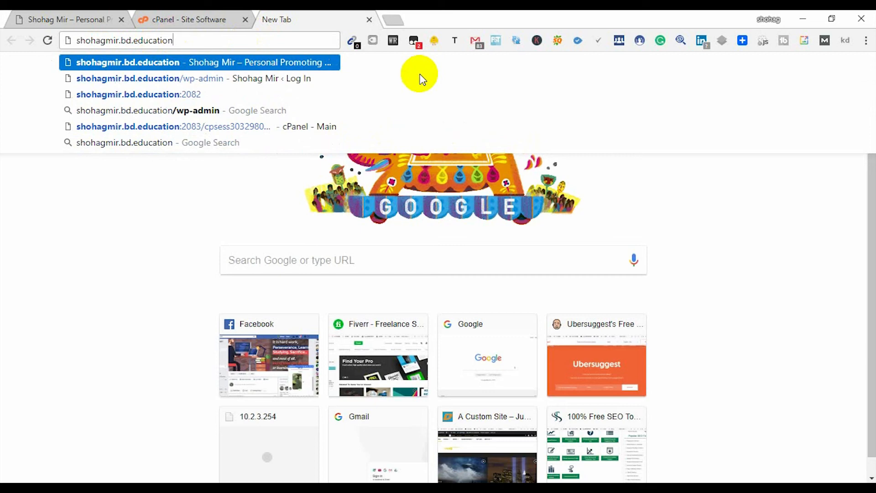
type("/")
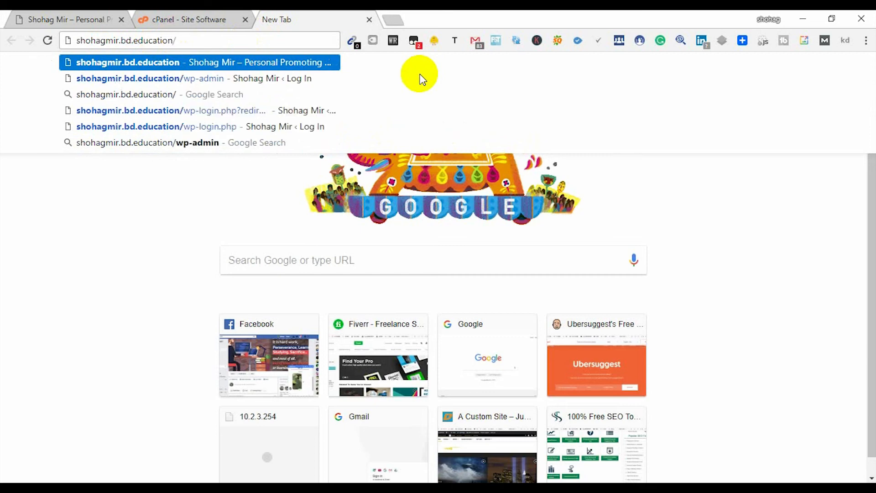
type("wp-")
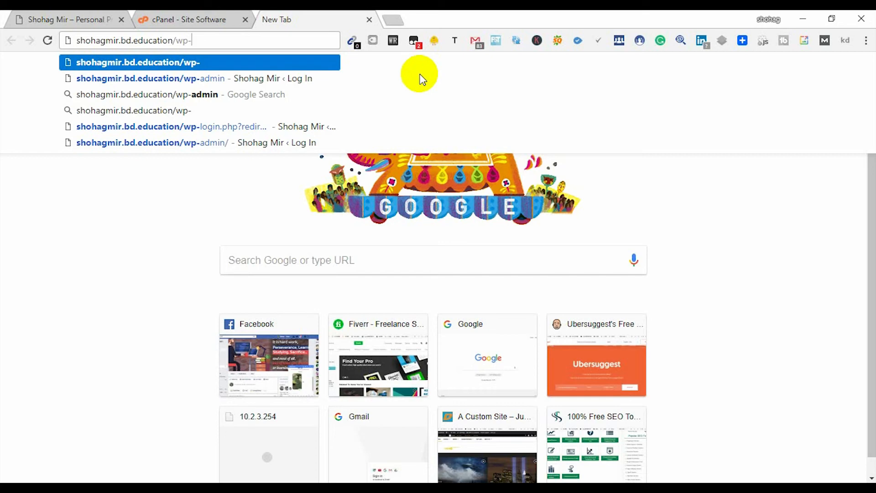
type("admin")
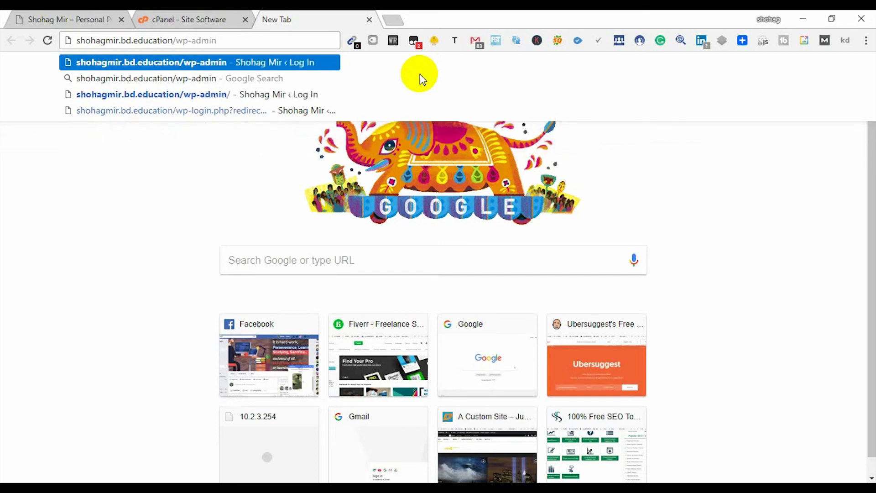
key("Return")
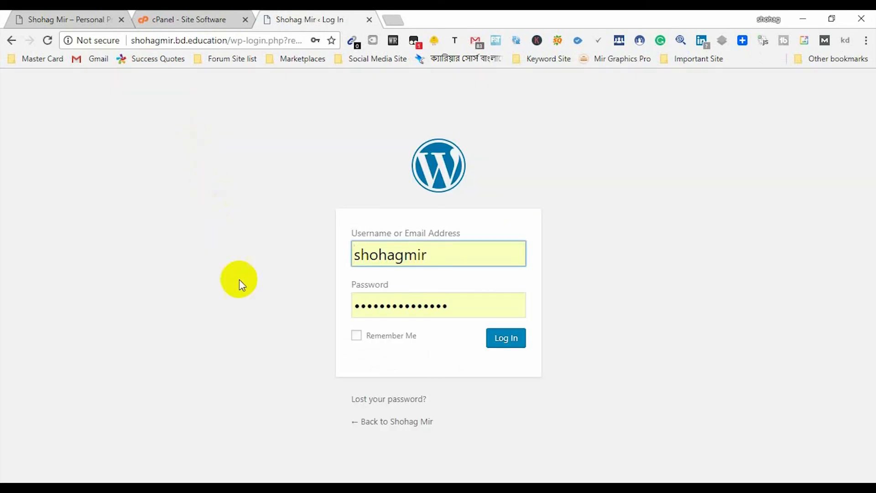
- Log in to WordPress admin with the account's username and pasted password, Remember Me ticked
left_click(433, 281)
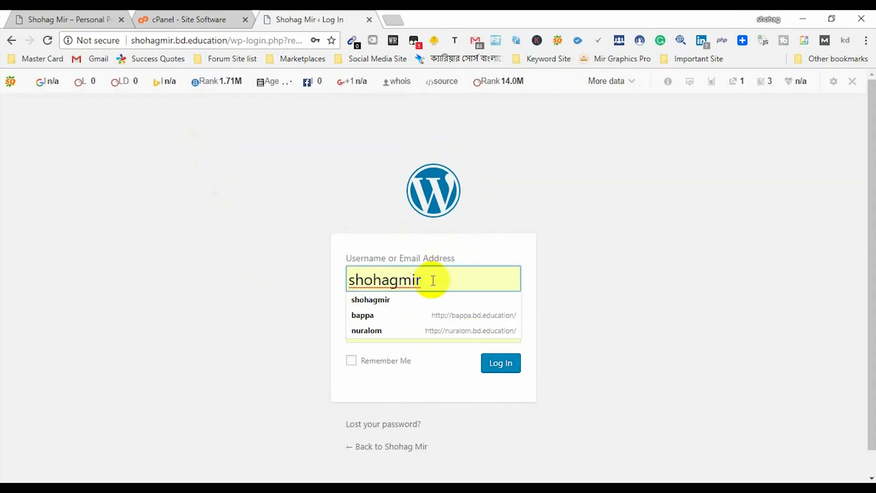
double_click(433, 280)
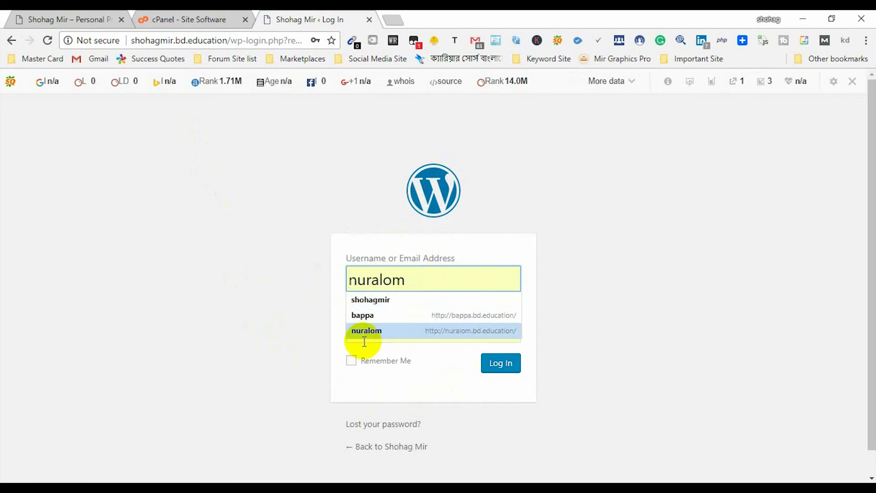
left_click(209, 322)
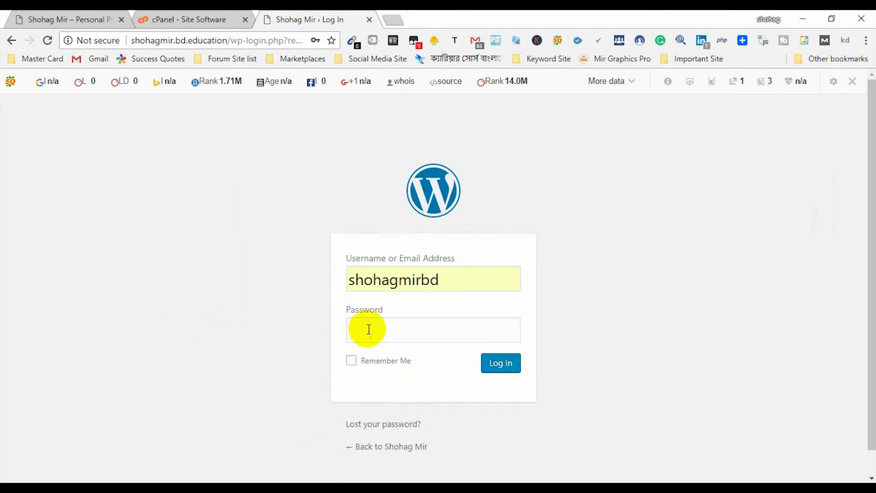
left_click(369, 329)
key("ctrl+v")
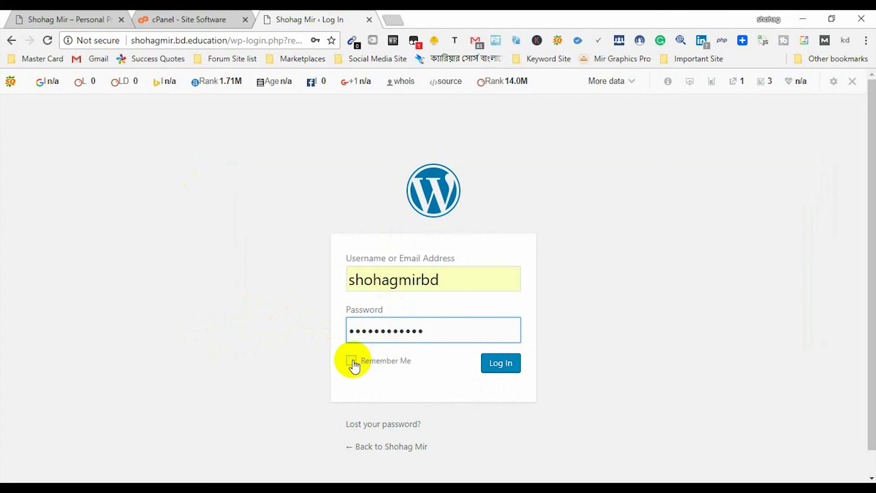
left_click(353, 361)
left_click(509, 371)
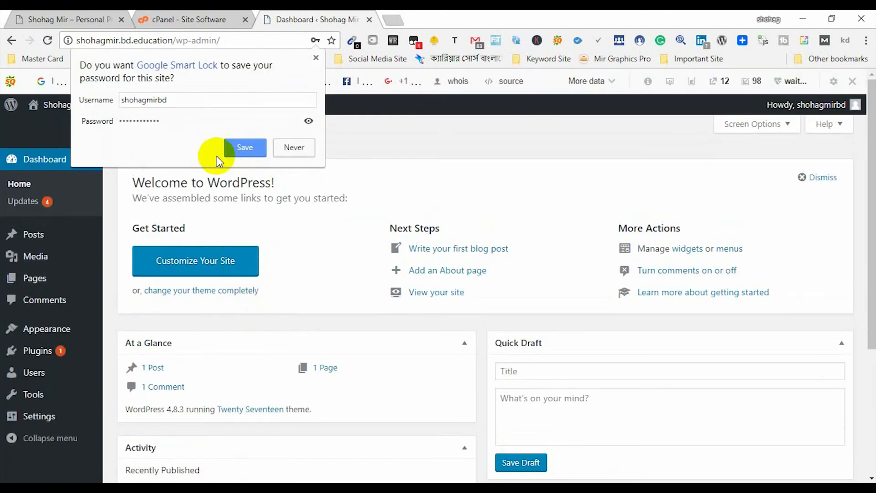
- Save the WordPress login in Chrome's Smart Lock prompt
left_click(241, 147)
mouse_move(4, 268)
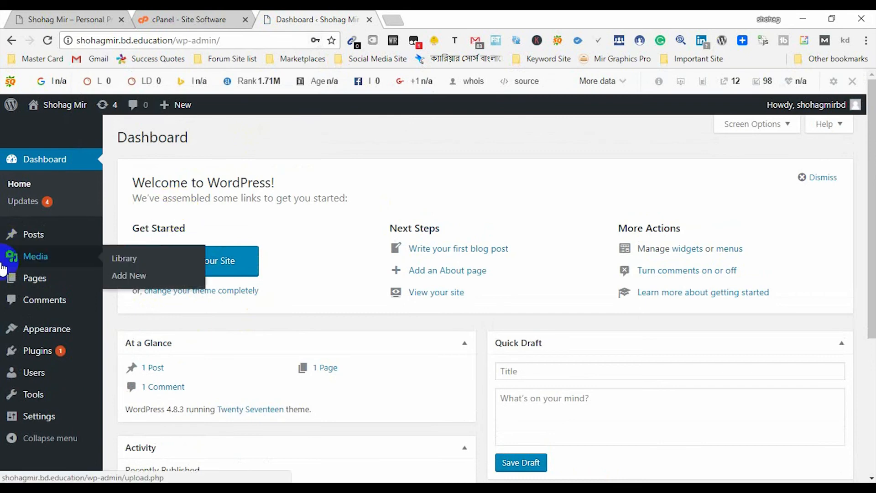
mouse_move(44, 233)
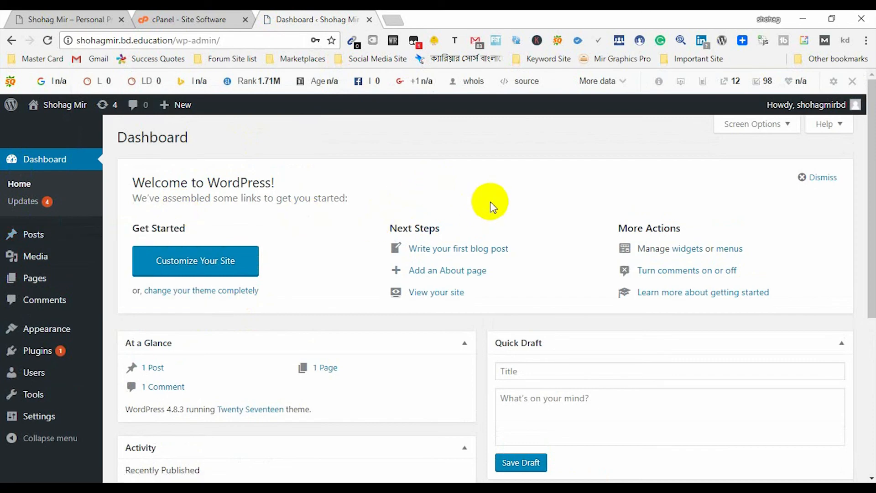
scroll(314, 251, "down", 5)
scroll(313, 251, "up", 5)
- Scroll through the live homepage showing the Personal Promoting Website tagline and Hello world! post
left_click(54, 20)
scroll(365, 327, "down", 5)
scroll(365, 328, "up", 5)
scroll(336, 312, "down", 5)
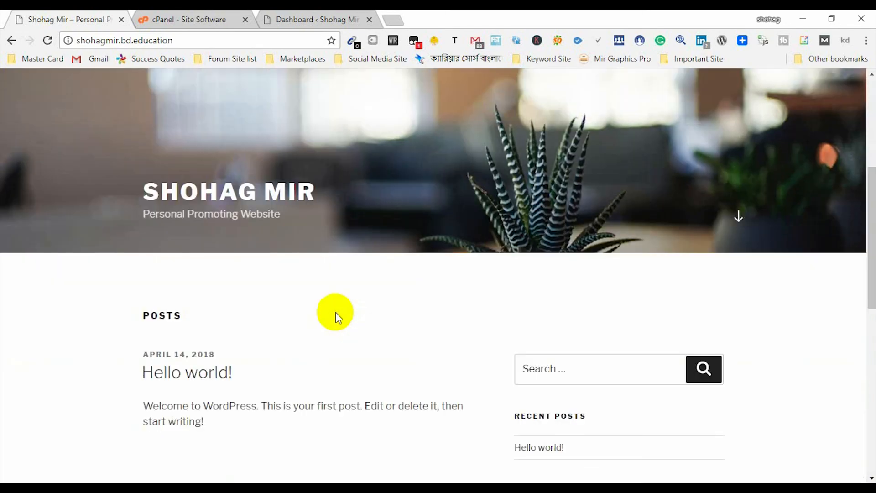
scroll(336, 313, "down", 5)
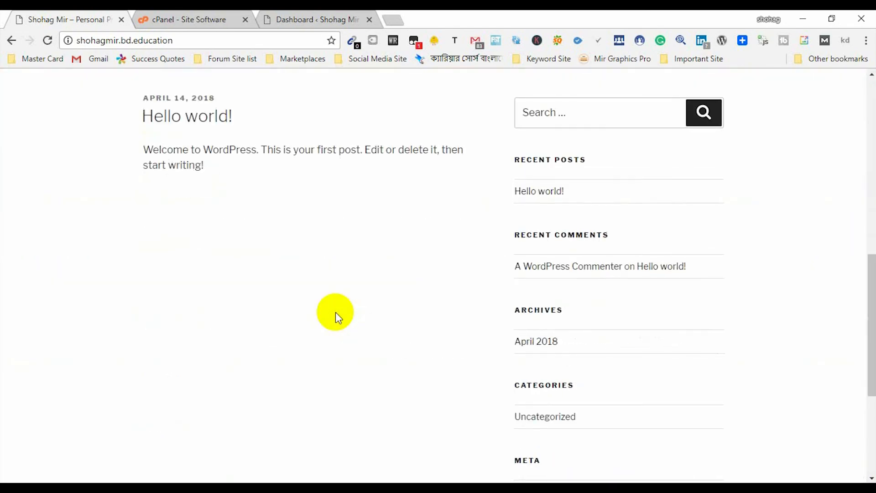
scroll(336, 312, "up", 7)
scroll(335, 312, "up", 4)
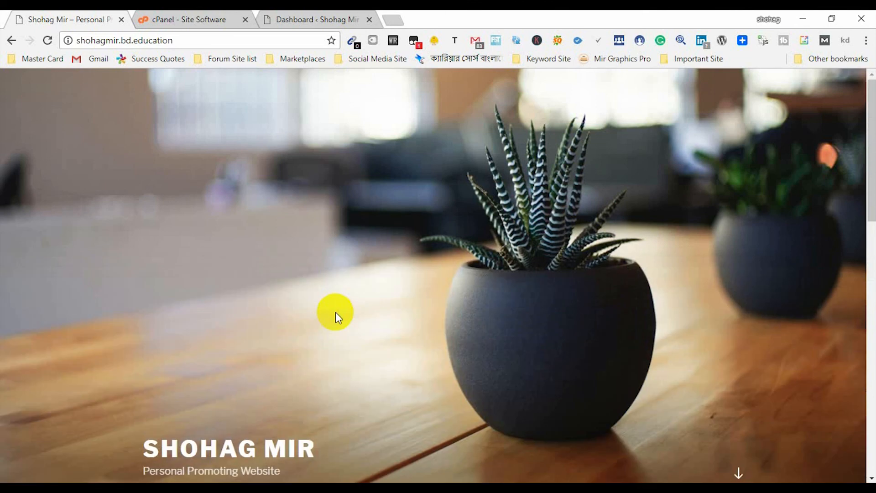
- Compare the live homepage with the admin Dashboard, finishing on At a Glance (1 Post, 1 Page, 1 Comment)
left_click(317, 18)
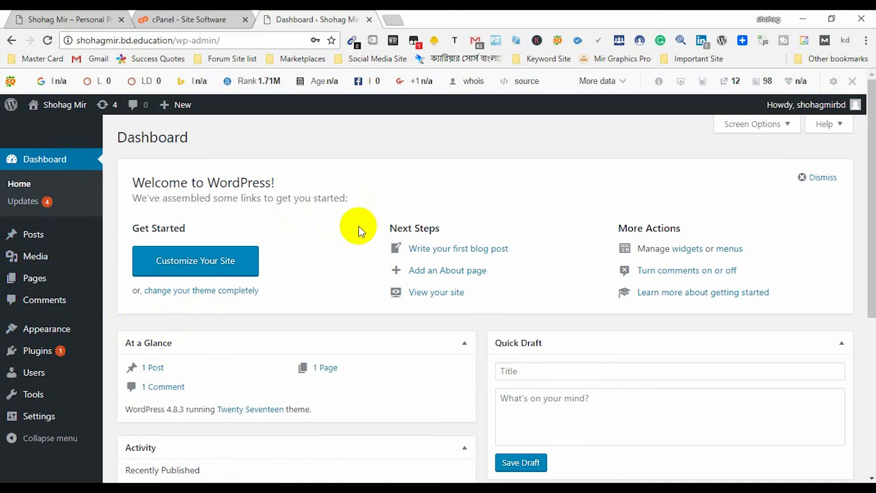
left_click(41, 19)
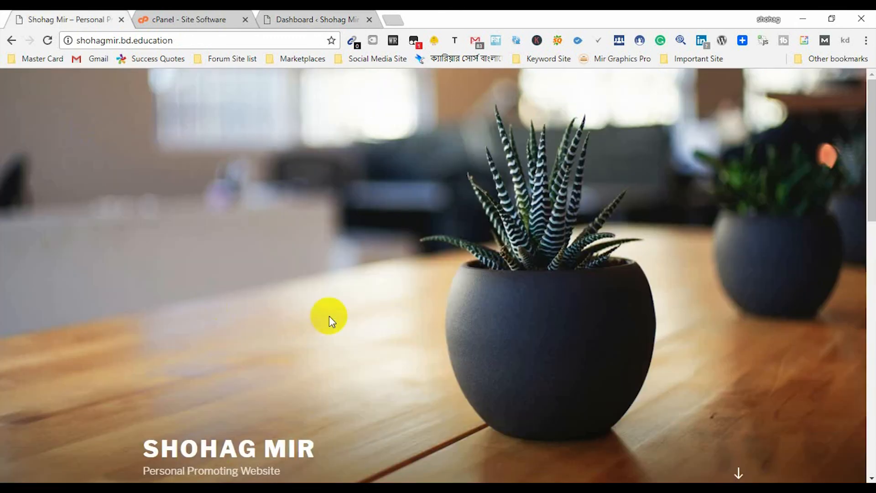
scroll(335, 313, "down", 7)
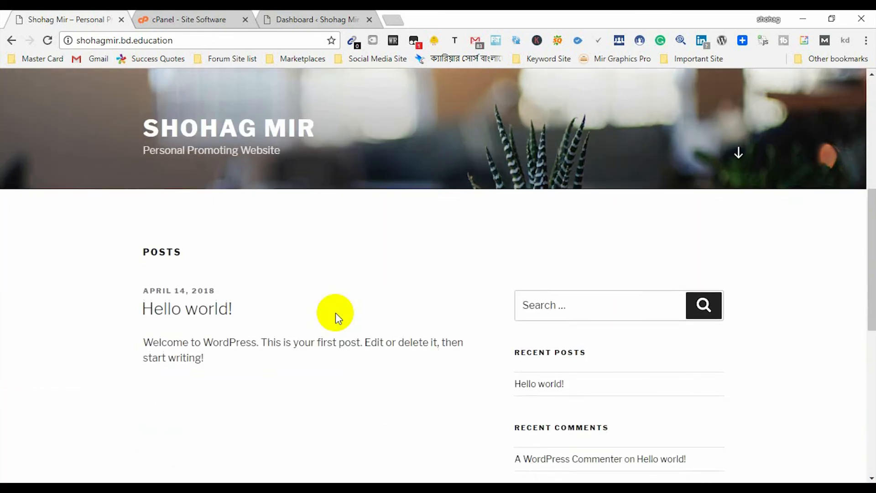
scroll(335, 313, "up", 7)
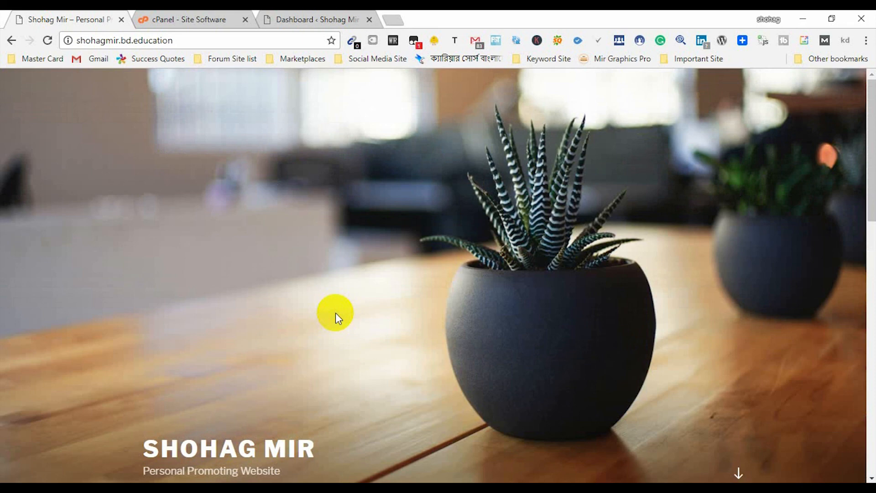
left_click(288, 18)
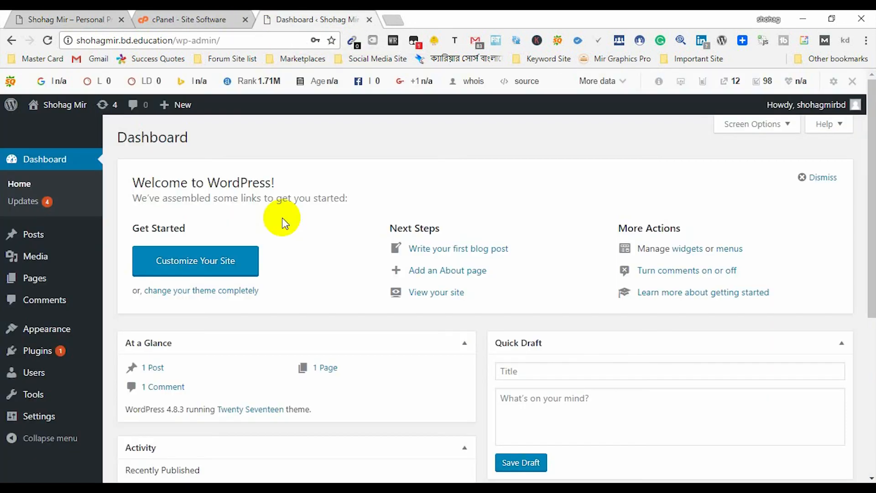